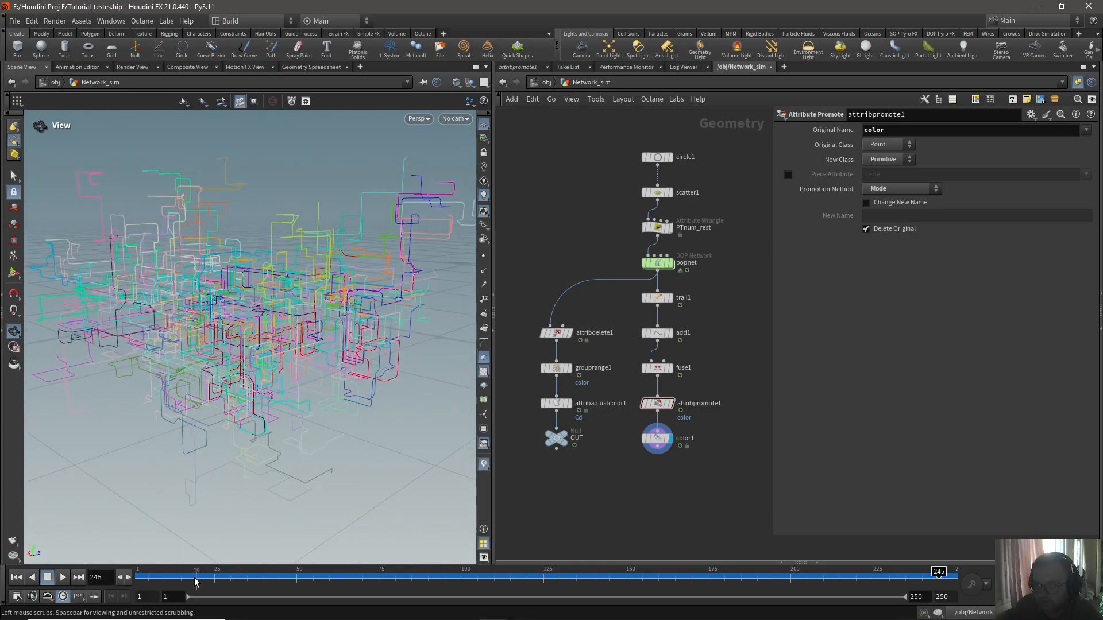
# Step: Play and scrub the finished network simulation to review the coloured trails, and return to frame 1
pyautogui.moveTo(197, 579); pyautogui.dragTo(137, 577)
pyautogui.click(65, 578)
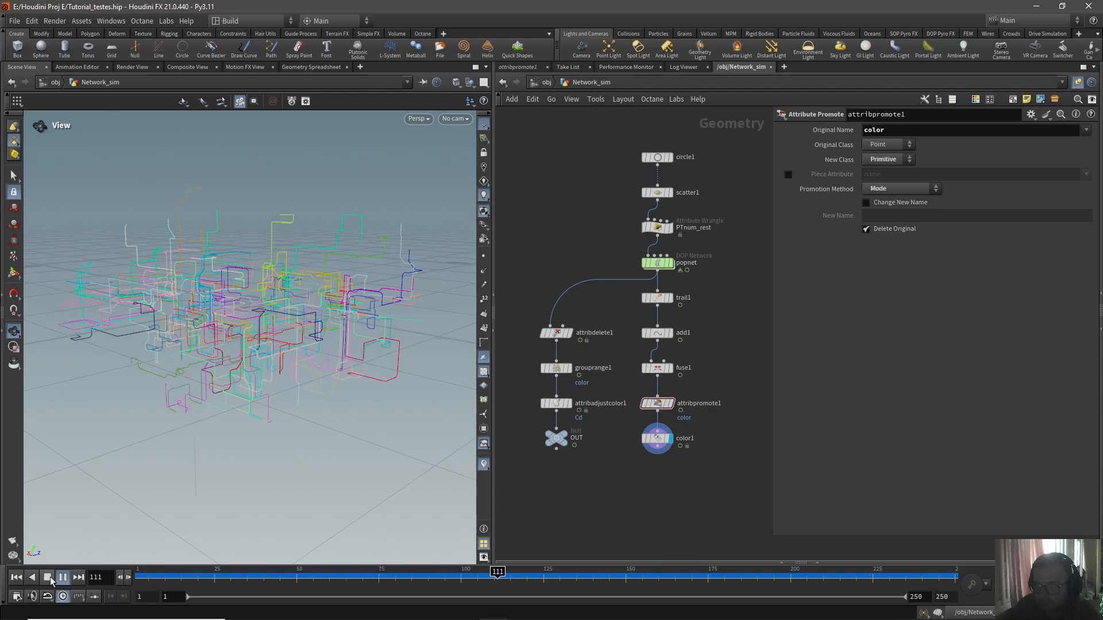
pyautogui.moveTo(342, 369); pyautogui.dragTo(219, 351)
pyautogui.moveTo(138, 576); pyautogui.dragTo(537, 576)
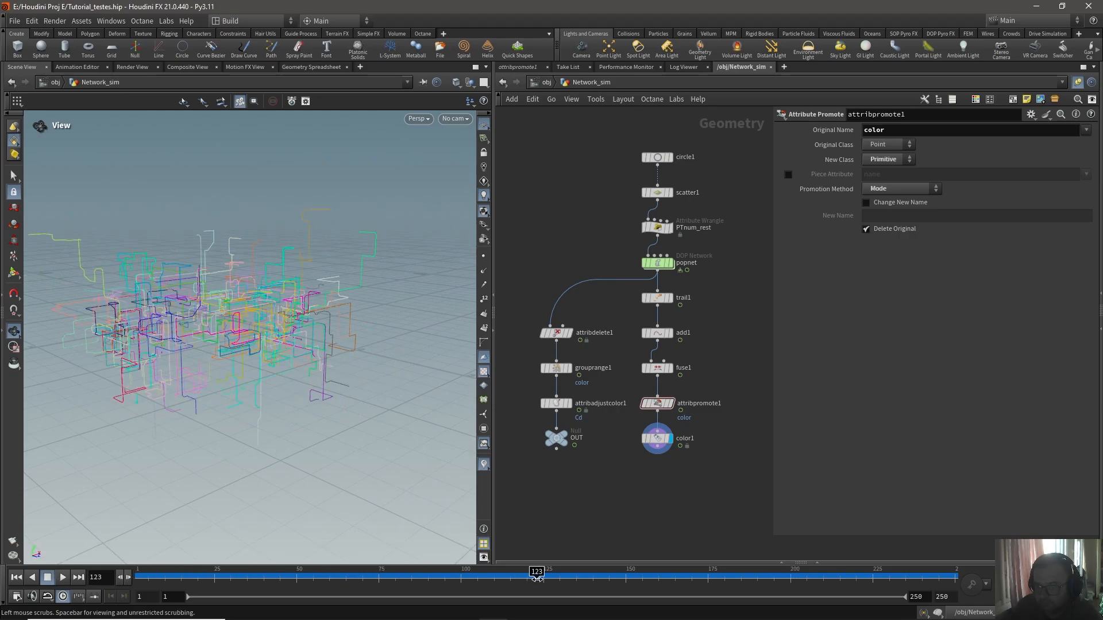
pyautogui.click(16, 578)
# Step: Display the circle1 node in the viewport and show its points briefly to inspect the polygon circle
pyautogui.scroll(3, 715, 184)
pyautogui.moveTo(715, 189); pyautogui.dragTo(664, 270, button='middle')
pyautogui.click(589, 240)
pyautogui.click(609, 240)
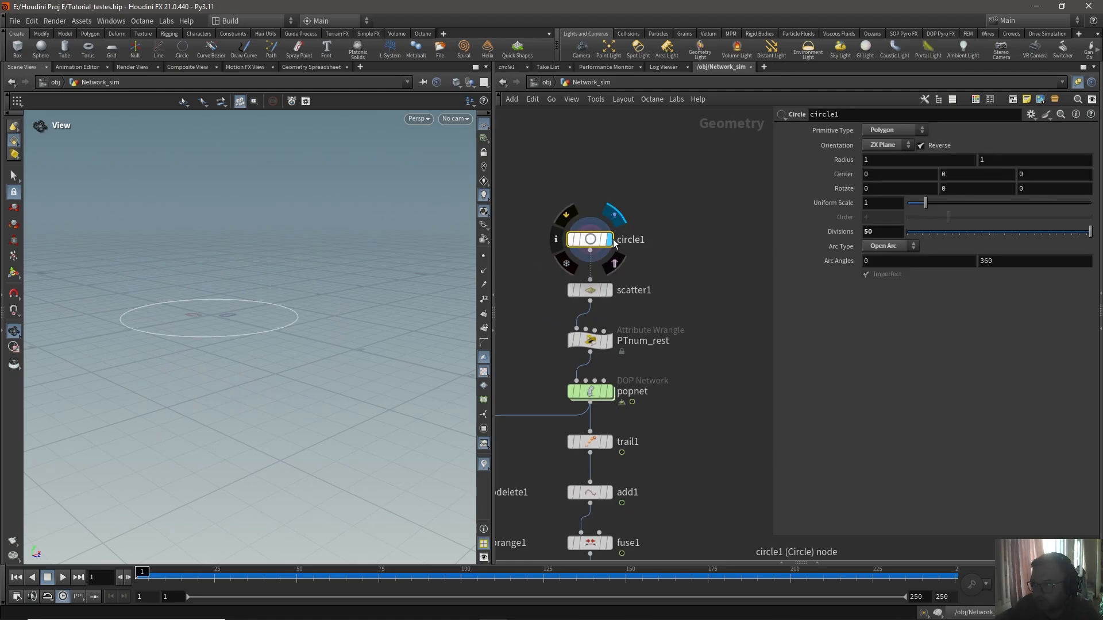
pyautogui.moveTo(340, 269); pyautogui.dragTo(371, 289)
pyautogui.click(484, 256)
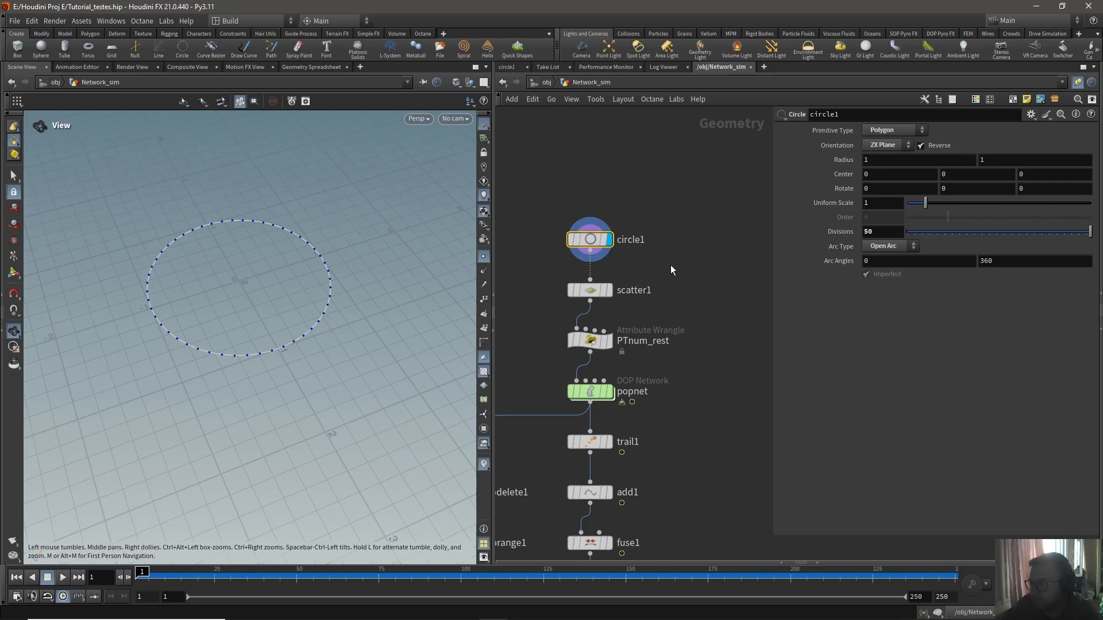
pyautogui.moveTo(612, 293)
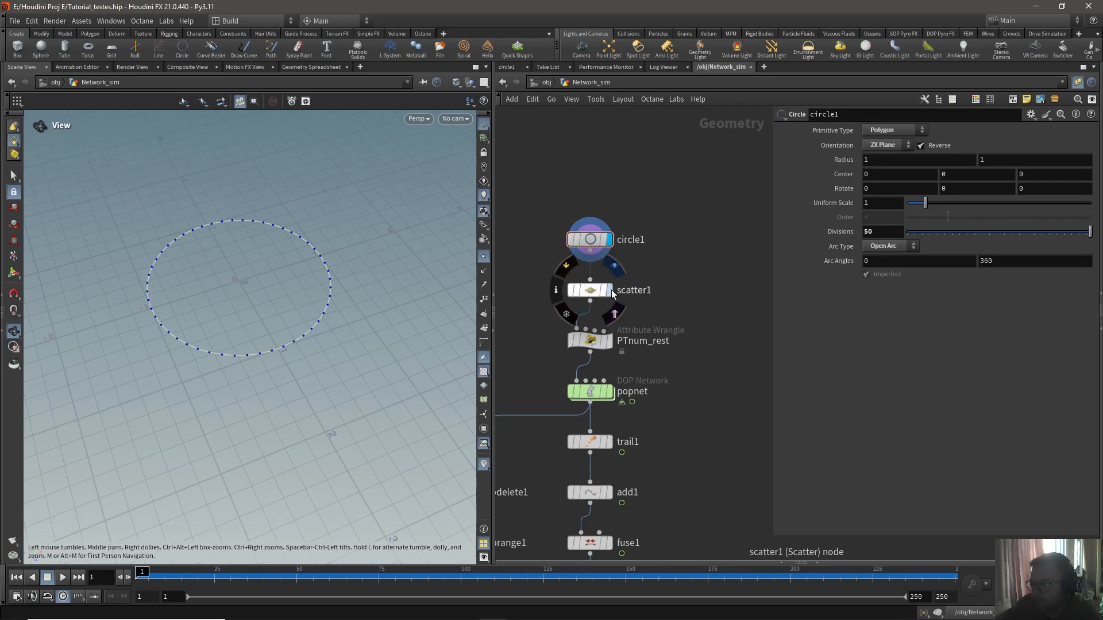
pyautogui.click(483, 257)
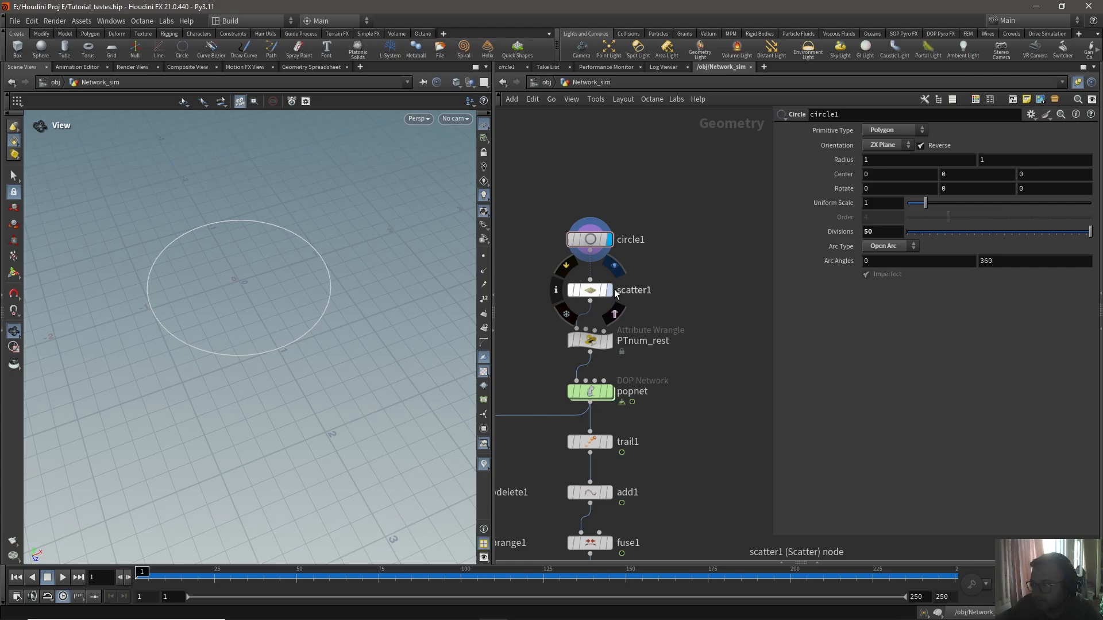
# Step: Display scatter1 to examine its settings and scattered points, and inspect the VEX code in the PTnum_rest wrangle
pyautogui.click(609, 291)
pyautogui.click(588, 291)
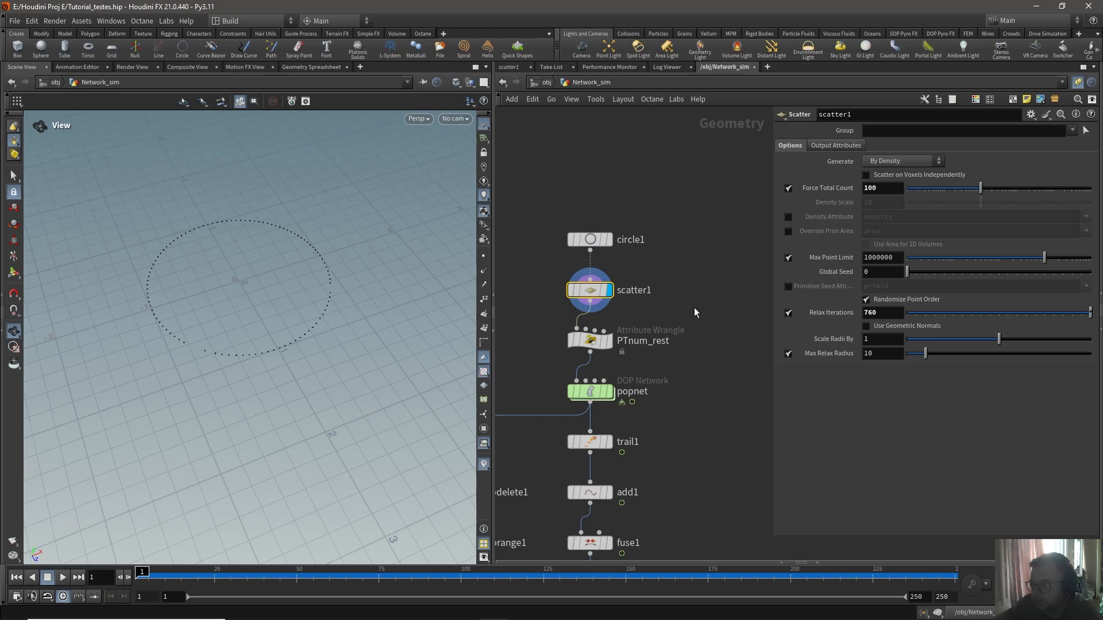
pyautogui.moveTo(693, 308); pyautogui.dragTo(718, 233, button='middle')
pyautogui.click(622, 255)
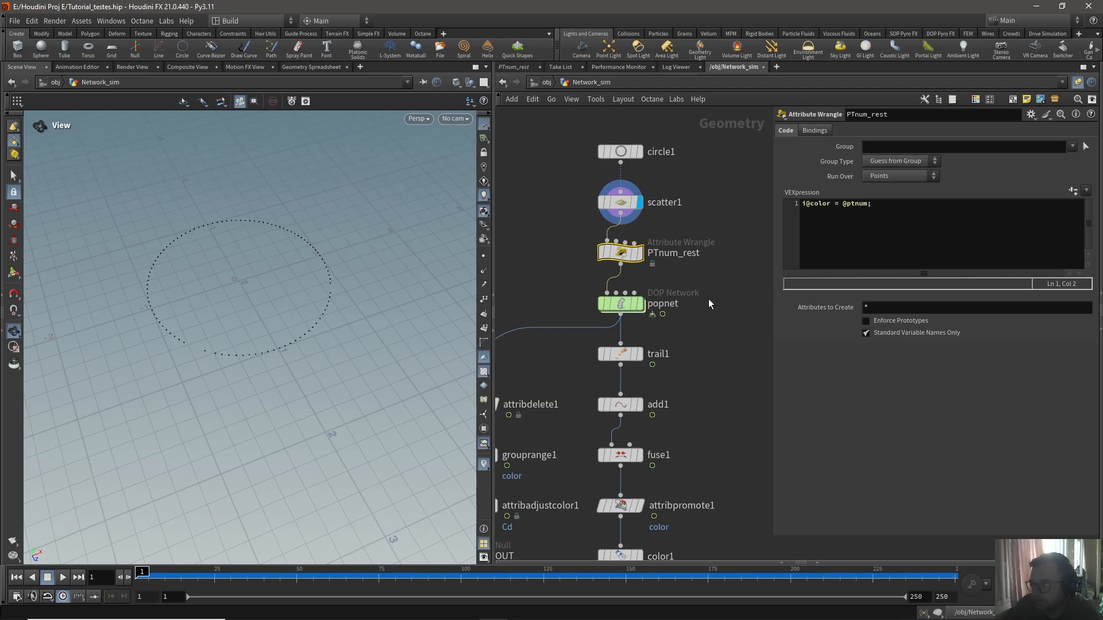
# Step: Display the popnet node in the viewport and open the geometryvop1 network inside it
pyautogui.scroll(-1, 705, 299)
pyautogui.moveTo(704, 299); pyautogui.dragTo(709, 274, button='middle')
pyautogui.click(655, 278)
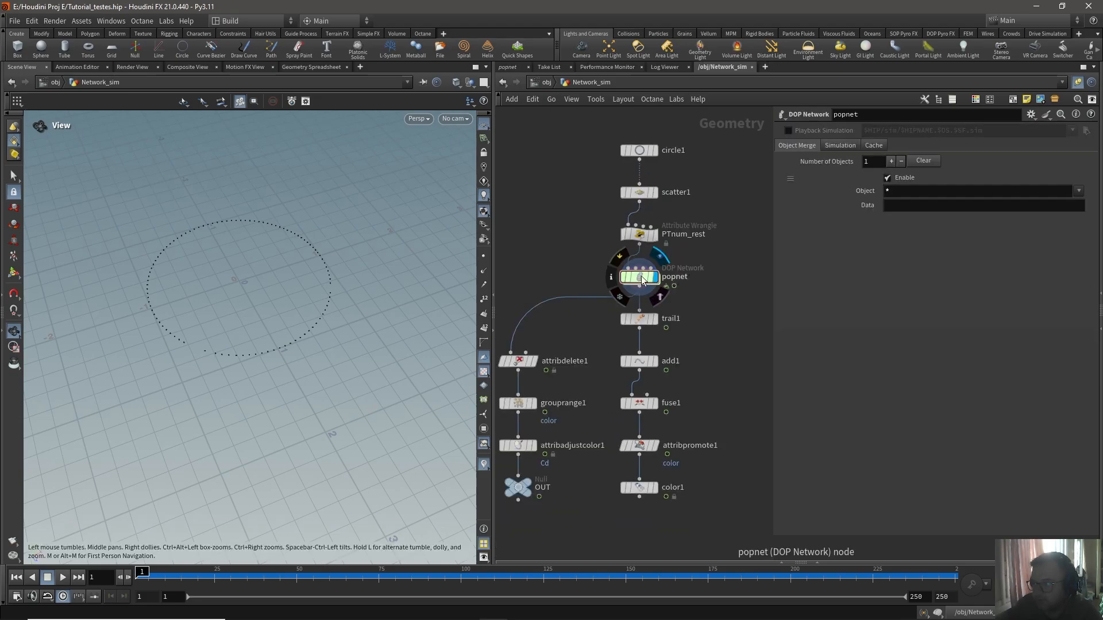
pyautogui.doubleClick(641, 275)
pyautogui.click(642, 291)
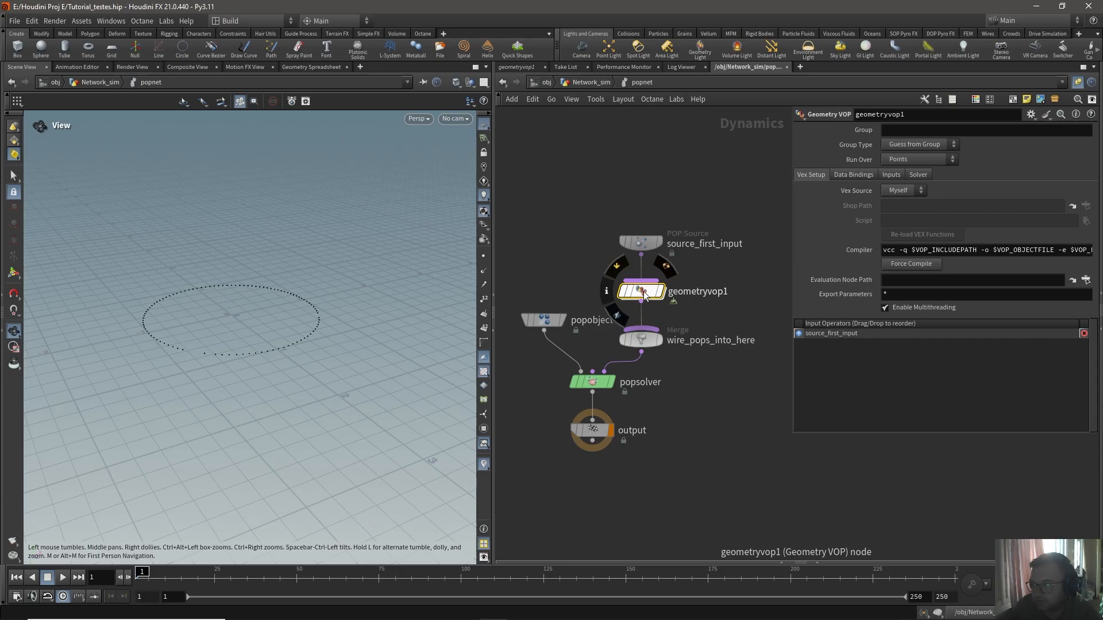
pyautogui.doubleClick(644, 293)
# Step: Examine the curlnoise1 settings and the inputs of the add1 node in the VOP network
pyautogui.scroll(3, 678, 232)
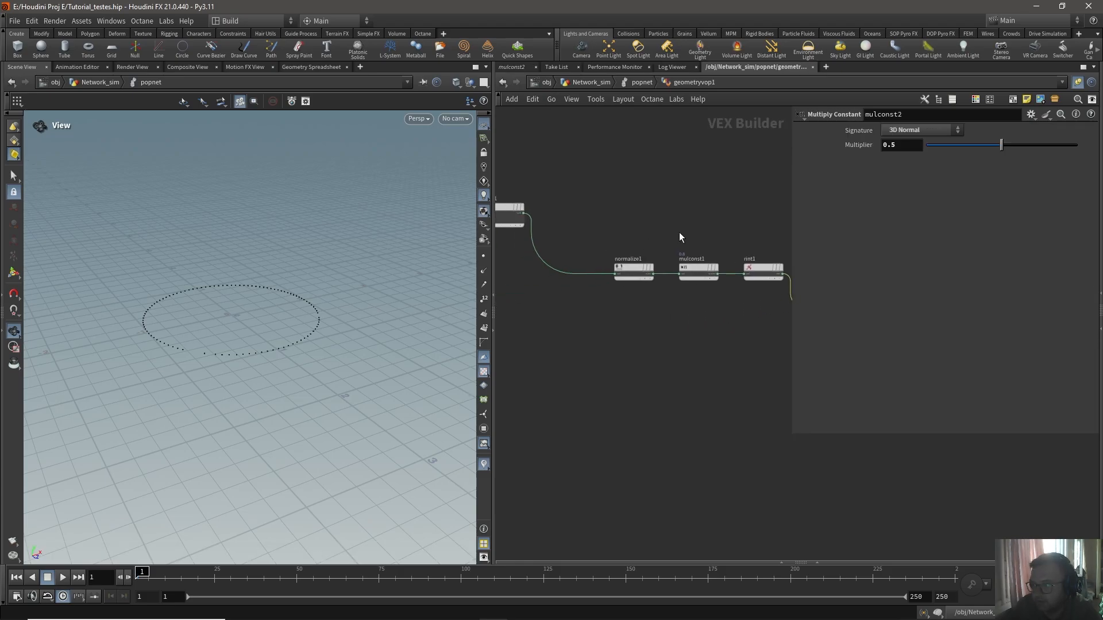
pyautogui.moveTo(723, 264); pyautogui.dragTo(741, 265, button='middle')
pyautogui.moveTo(595, 211); pyautogui.dragTo(730, 212, button='middle')
pyautogui.scroll(2, 670, 217)
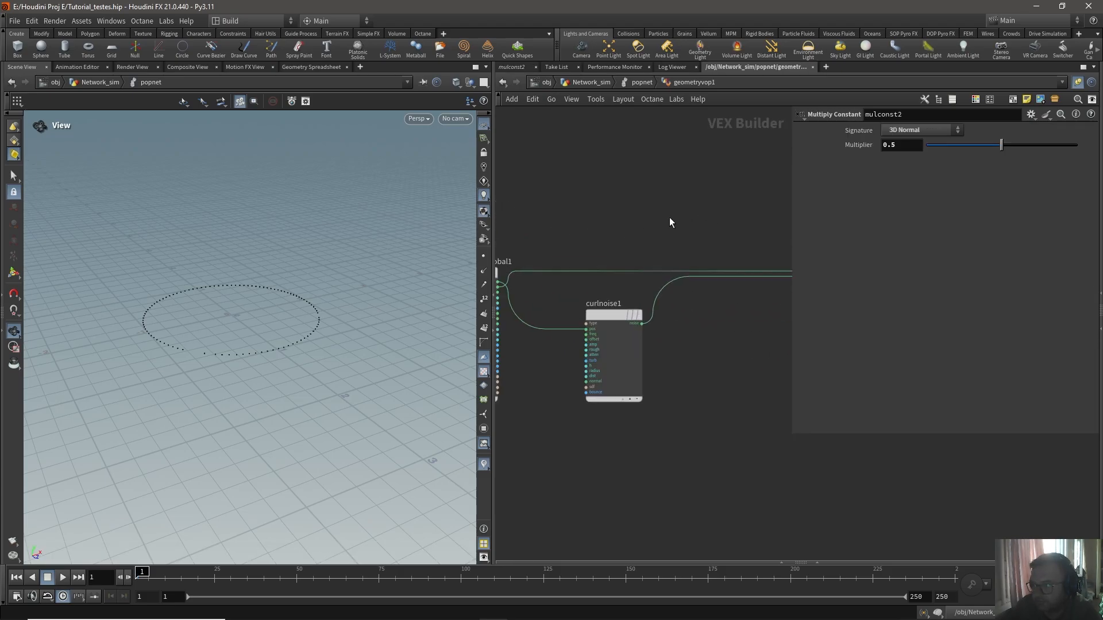
pyautogui.moveTo(652, 224); pyautogui.dragTo(719, 193, button='middle')
pyautogui.click(678, 330)
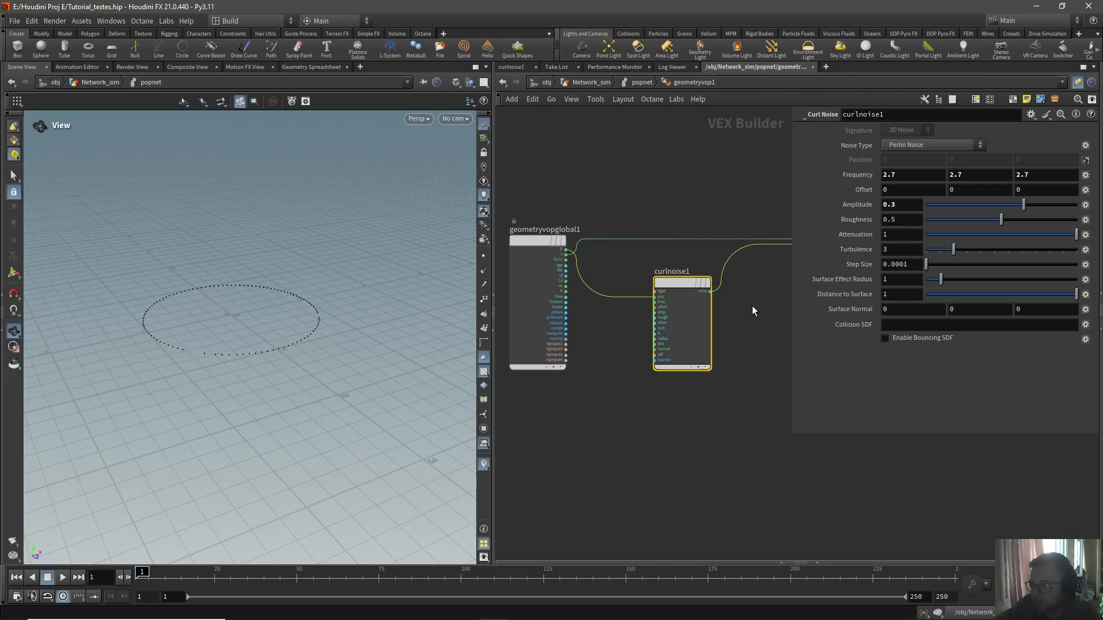
pyautogui.moveTo(754, 311); pyautogui.dragTo(658, 310, button='middle')
pyautogui.scroll(-2, 672, 310)
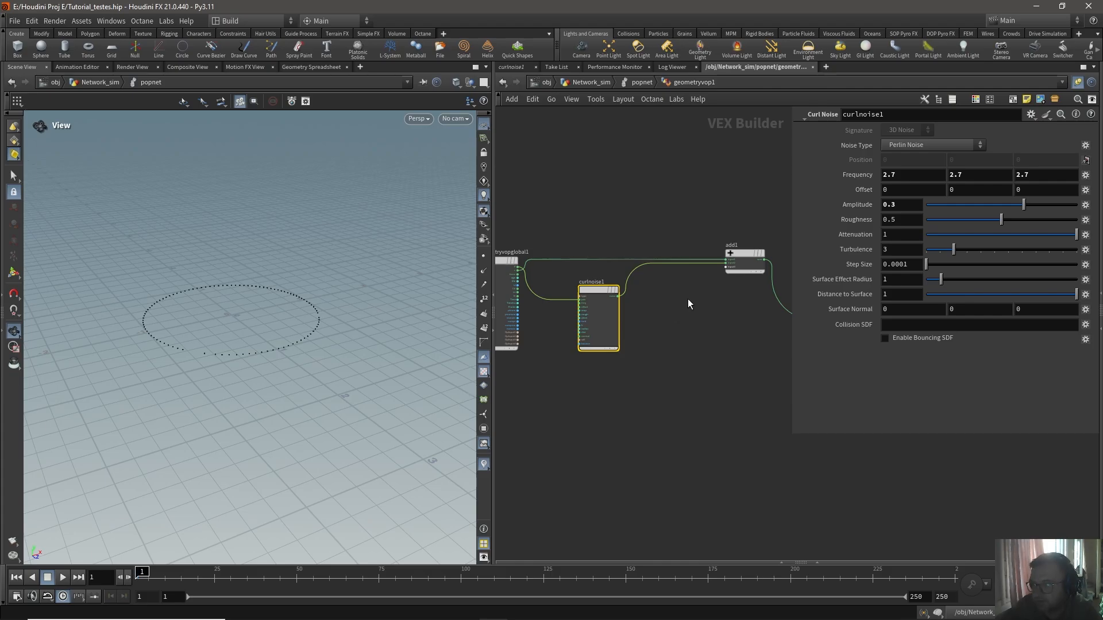
pyautogui.click(744, 262)
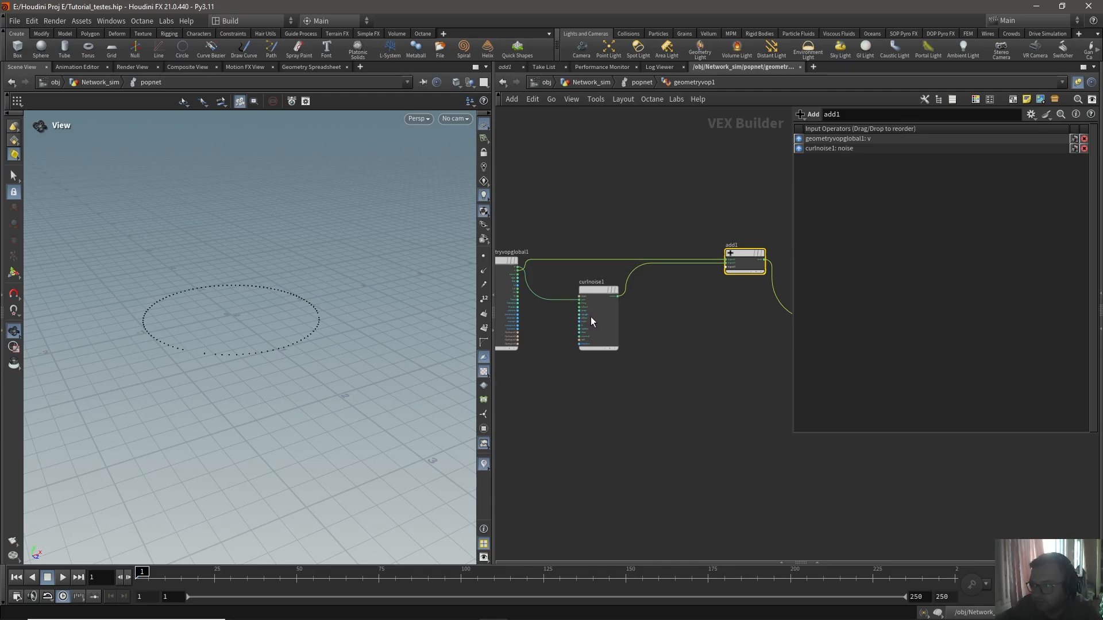
# Step: Examine the parameters of the normalize1 and mulconst1 nodes that follow add1
pyautogui.moveTo(713, 320); pyautogui.dragTo(574, 347, button='middle')
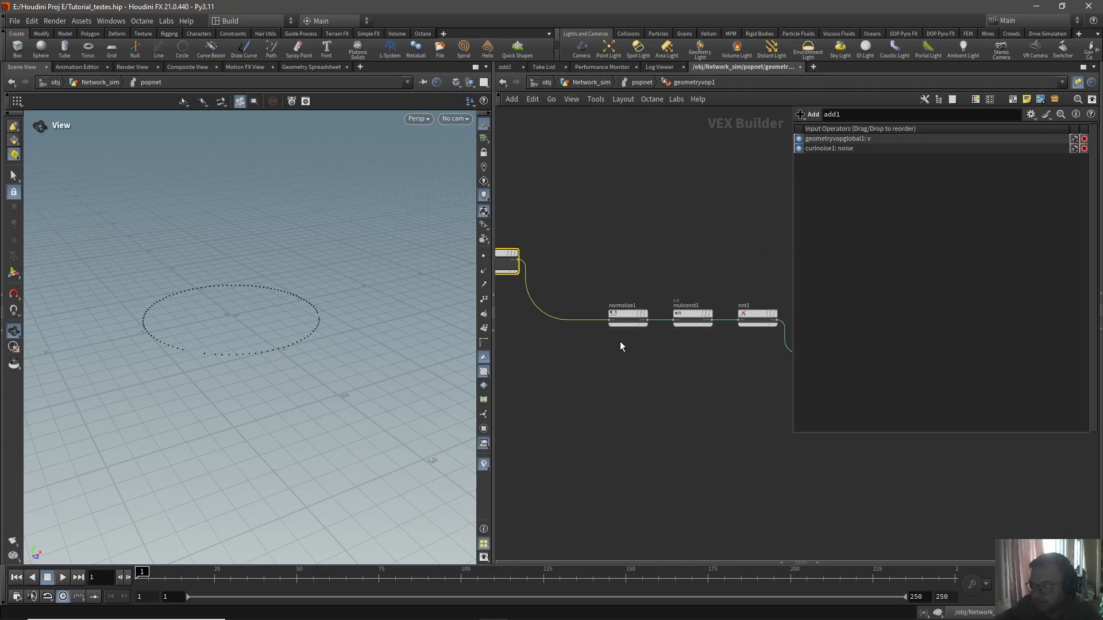
pyautogui.moveTo(639, 253); pyautogui.dragTo(618, 372)
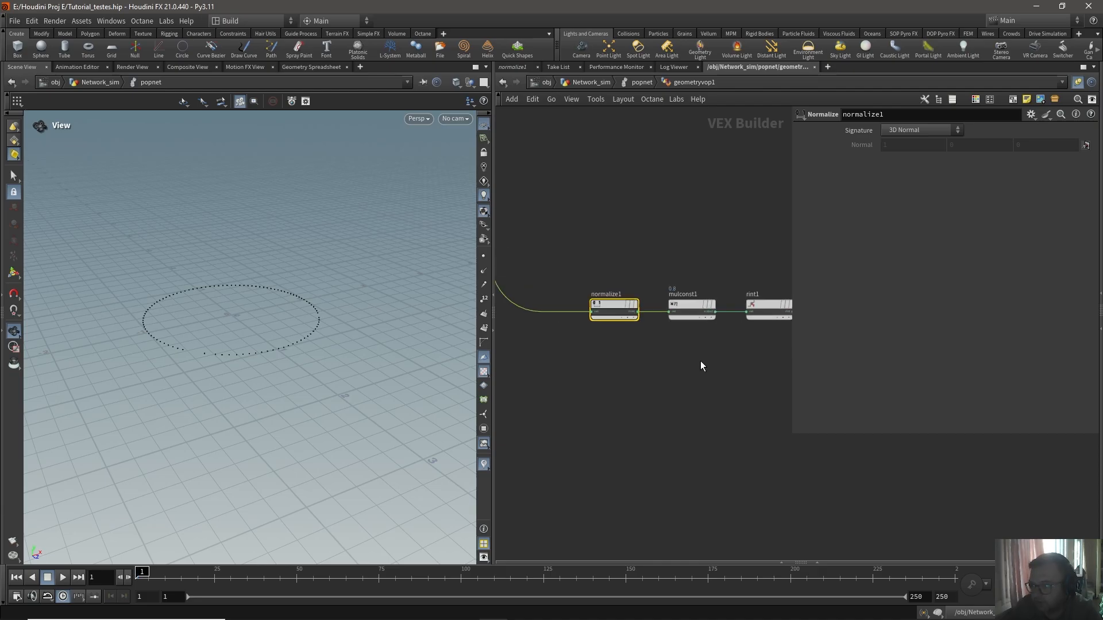
pyautogui.scroll(2, 677, 367)
pyautogui.moveTo(647, 236); pyautogui.dragTo(629, 354)
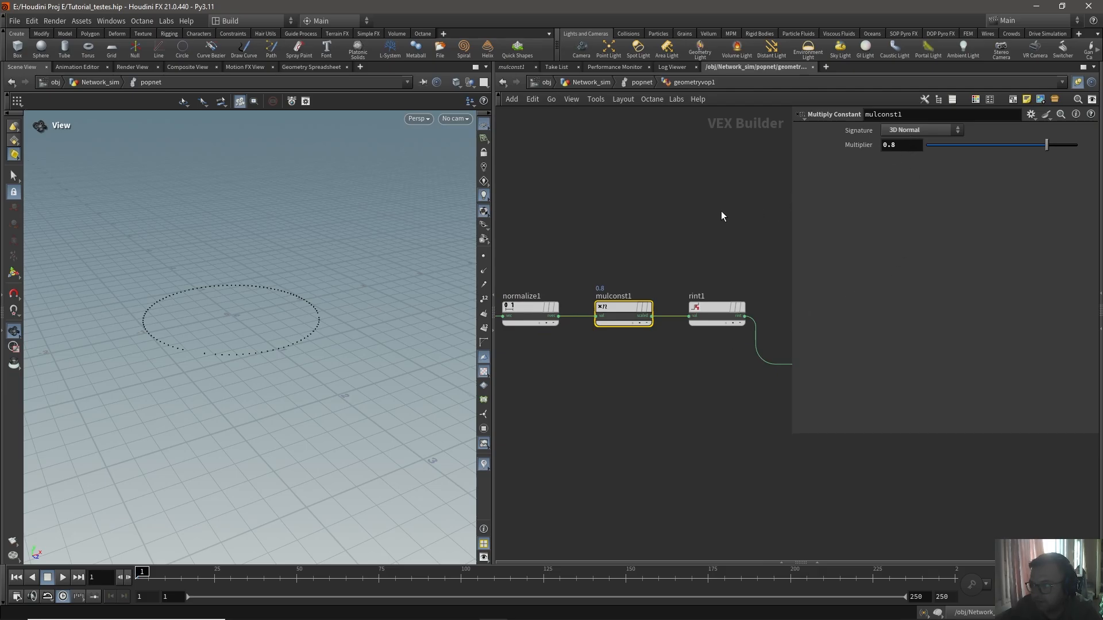
# Step: Play the simulation with rint1 bypassed by wiring mulconst1 directly into mulconst2, and restore the rint1 connection
pyautogui.moveTo(721, 211); pyautogui.dragTo(598, 216, button='middle')
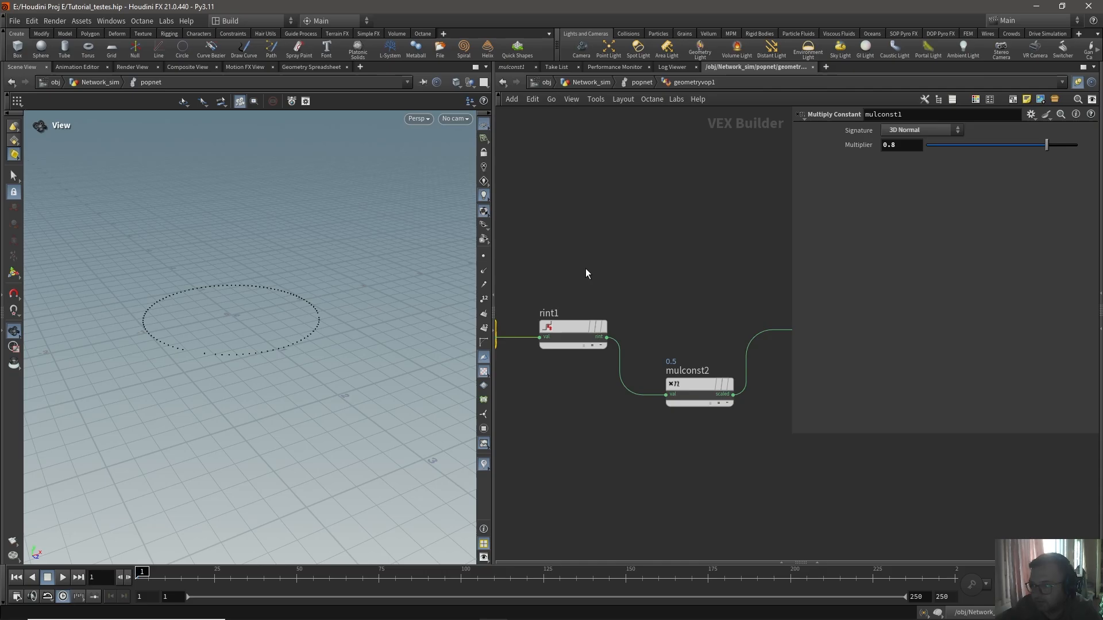
pyautogui.scroll(-2, 584, 268)
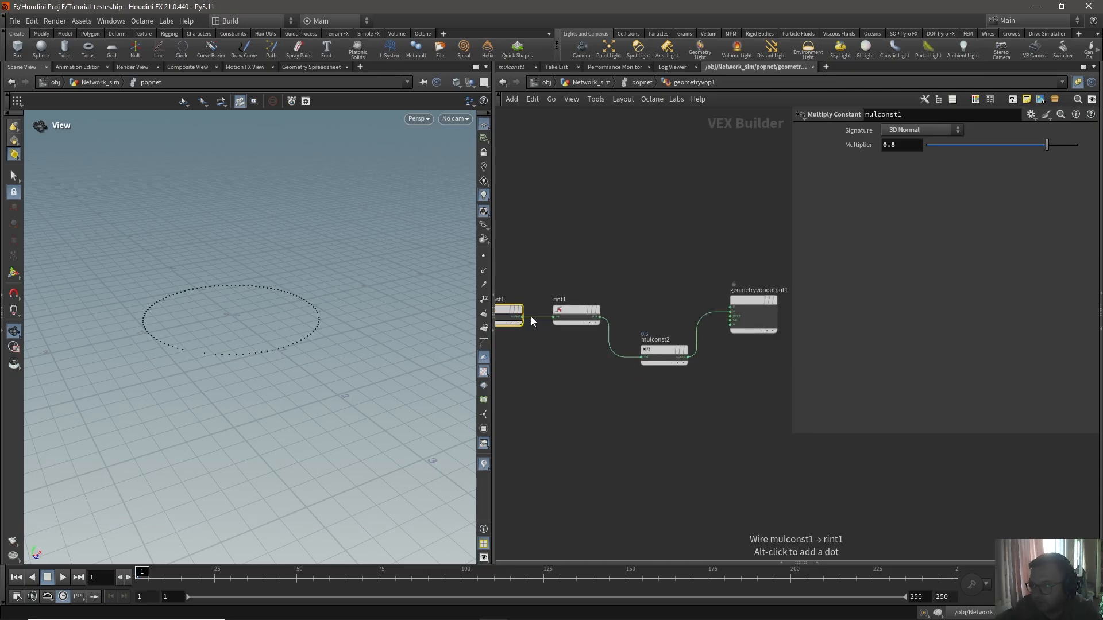
pyautogui.moveTo(523, 319); pyautogui.dragTo(641, 357)
pyautogui.click(61, 579)
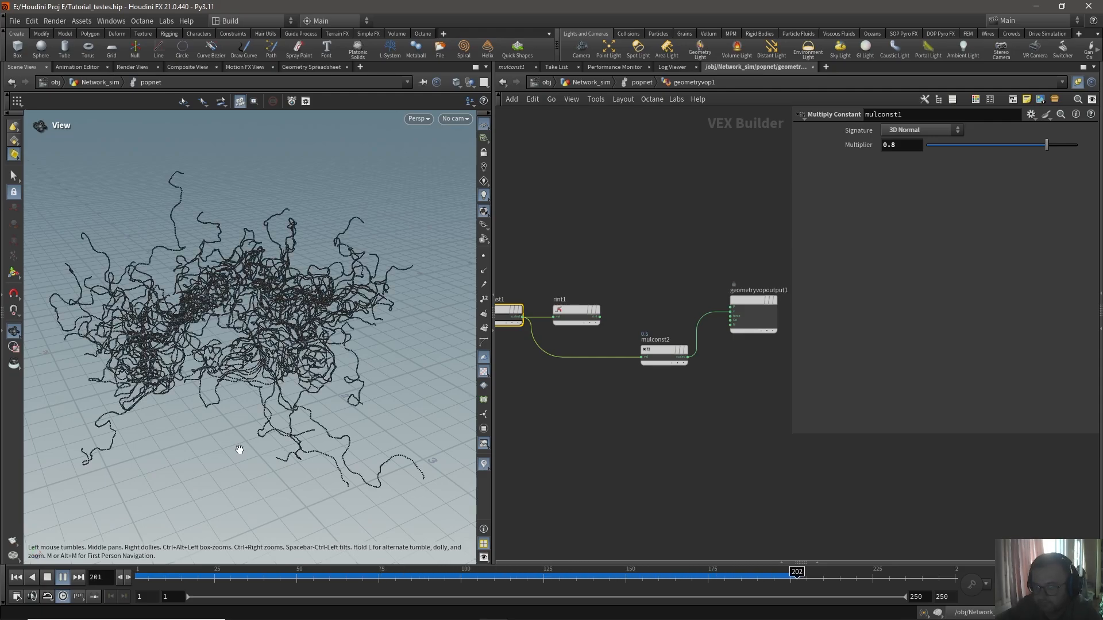
pyautogui.click(48, 578)
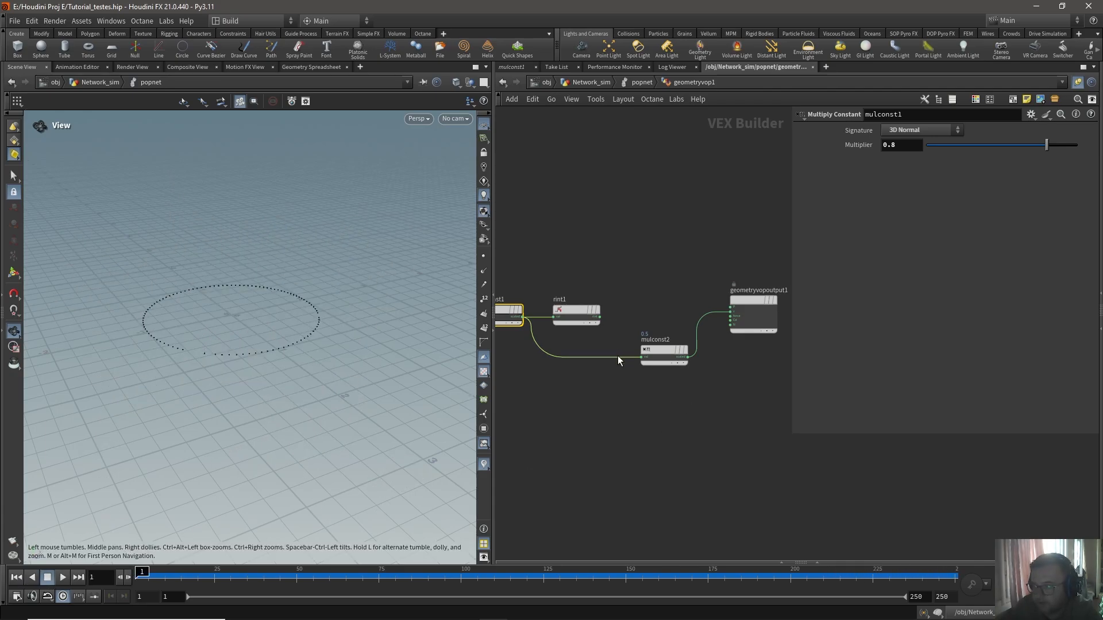
pyautogui.moveTo(618, 356); pyautogui.dragTo(600, 317)
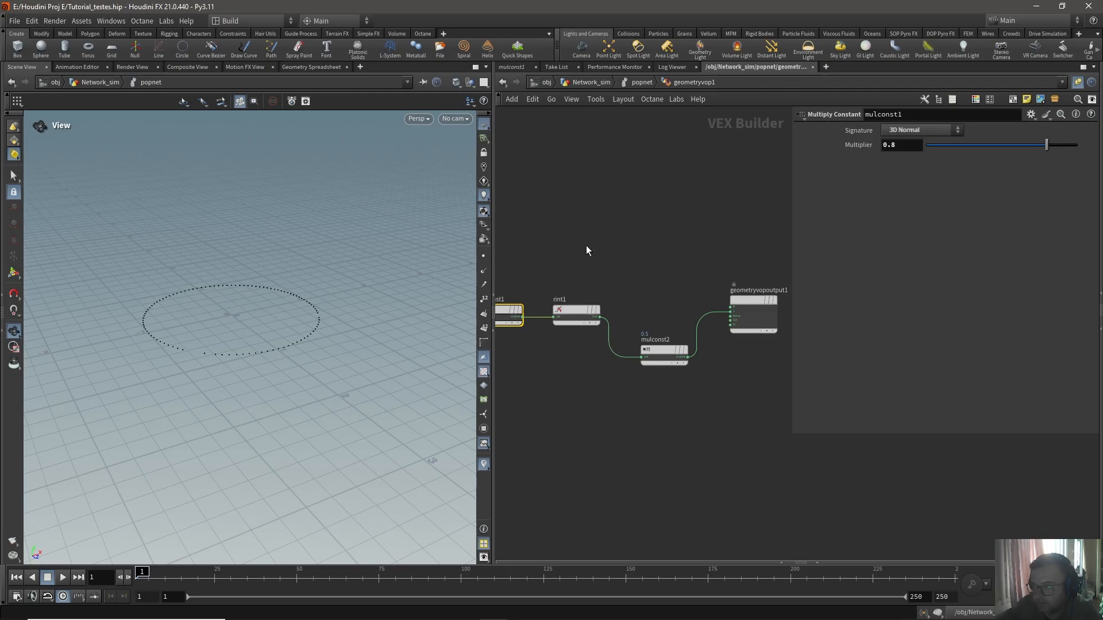
# Step: Inspect the rint1 node, play the simulation with rounding active from several angles, and return to frame 1
pyautogui.click(577, 315)
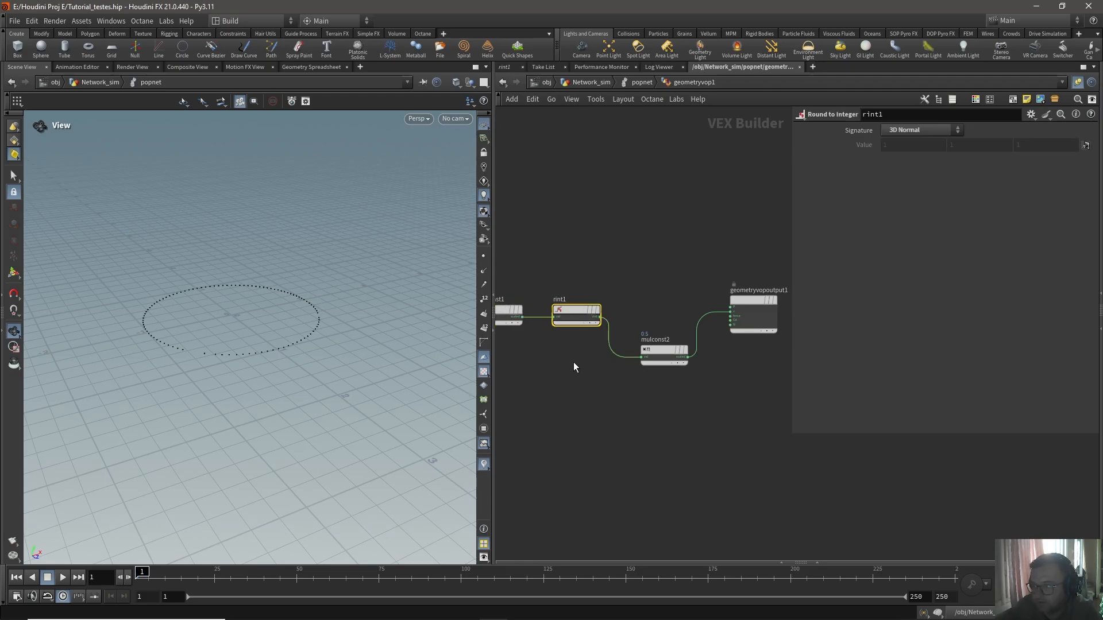
pyautogui.scroll(1, 572, 366)
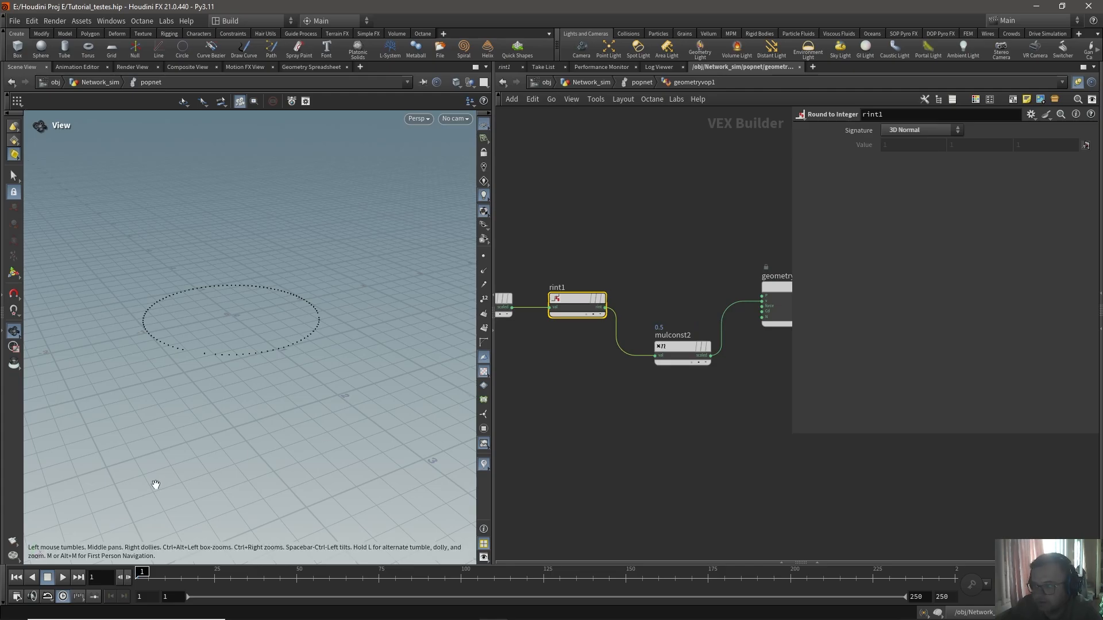
pyautogui.click(65, 579)
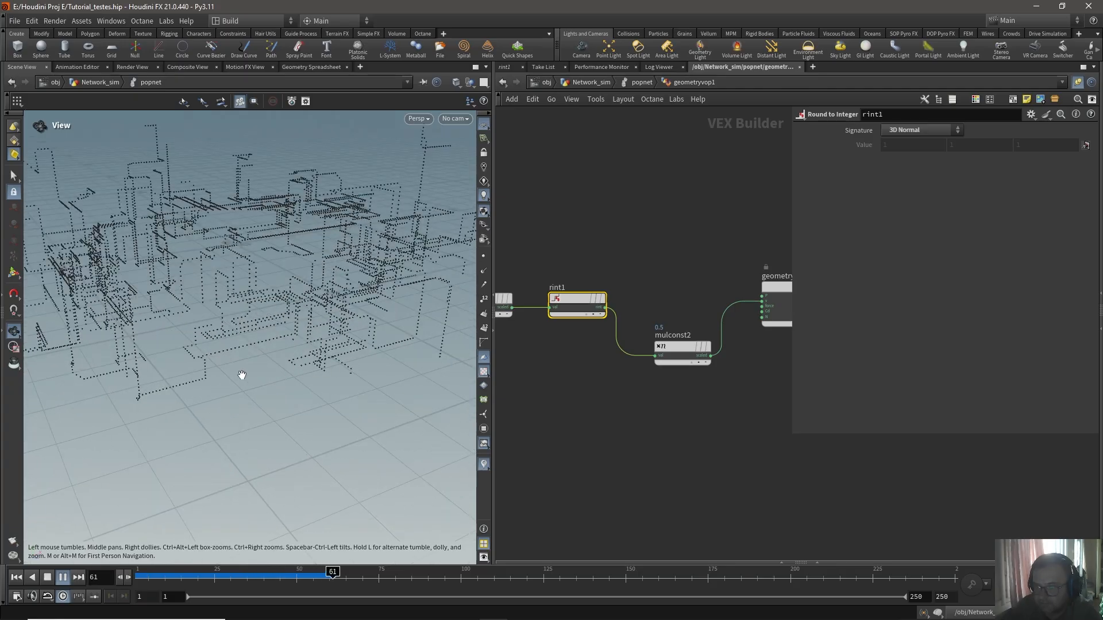
pyautogui.moveTo(241, 377); pyautogui.dragTo(178, 379)
pyautogui.moveTo(313, 376); pyautogui.dragTo(332, 336)
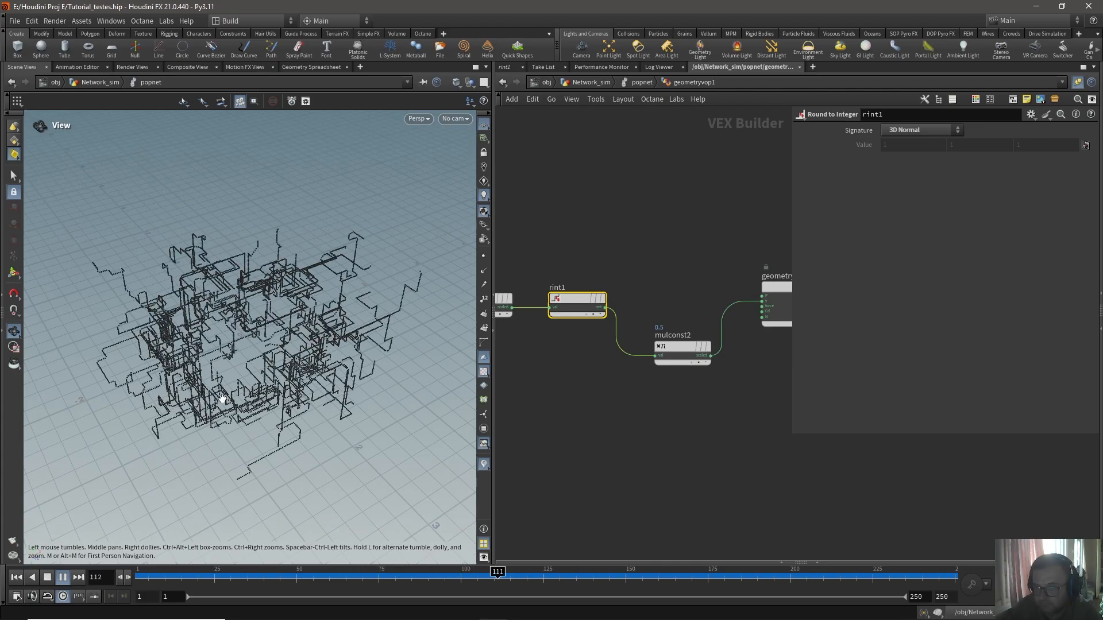
pyautogui.click(62, 577)
pyautogui.click(20, 578)
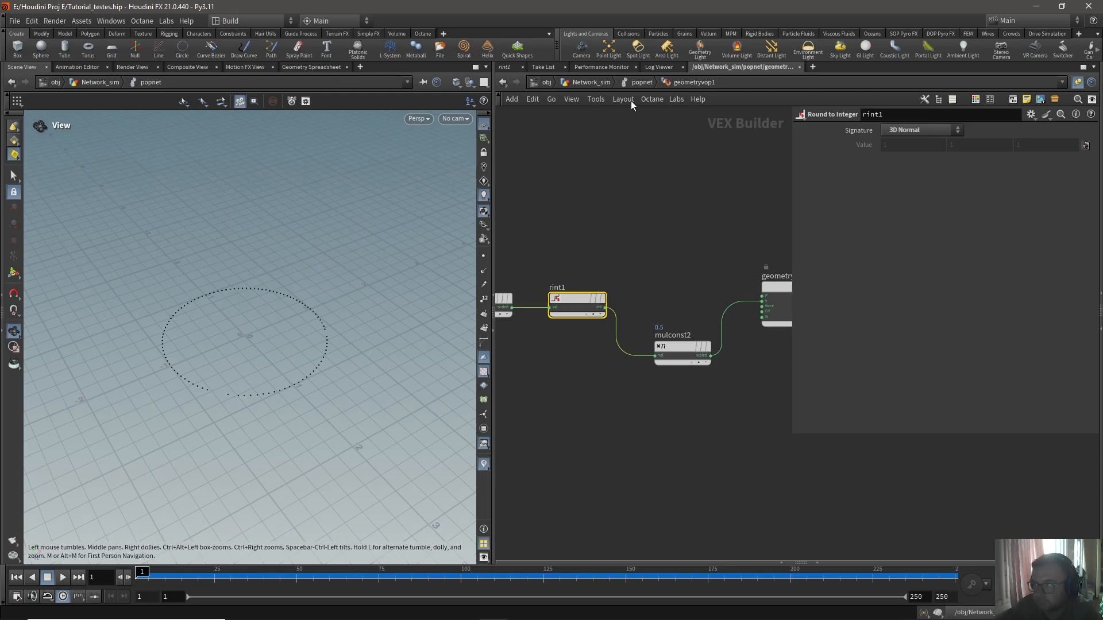
# Step: Examine the source, birth, attribute and stream settings of source_first_input in popnet, and return to the Network_sim level
pyautogui.click(633, 85)
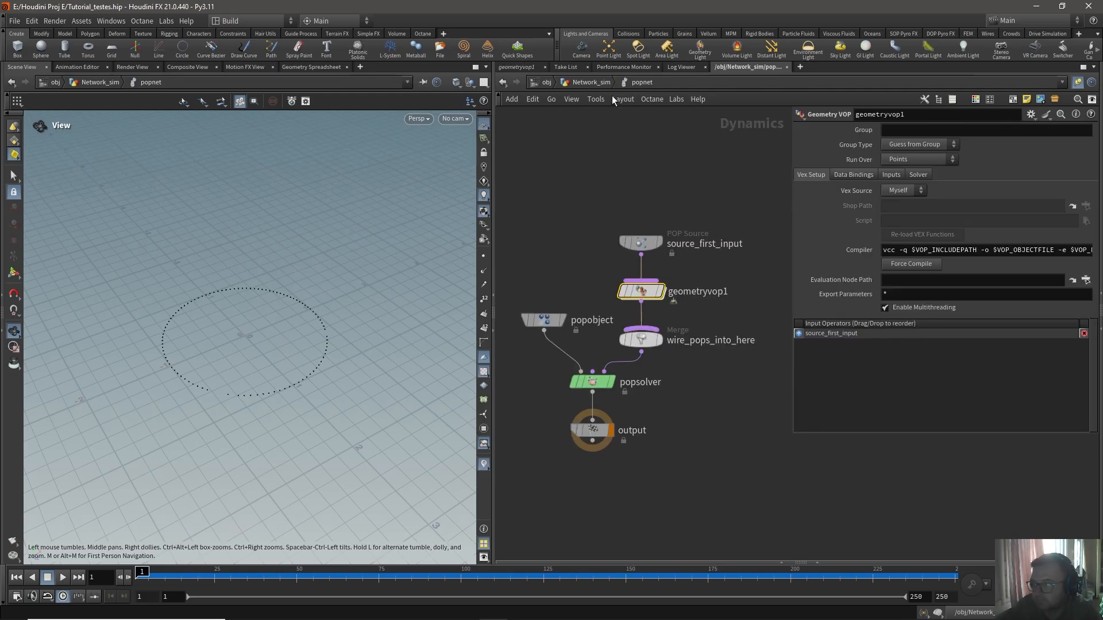
pyautogui.click(703, 246)
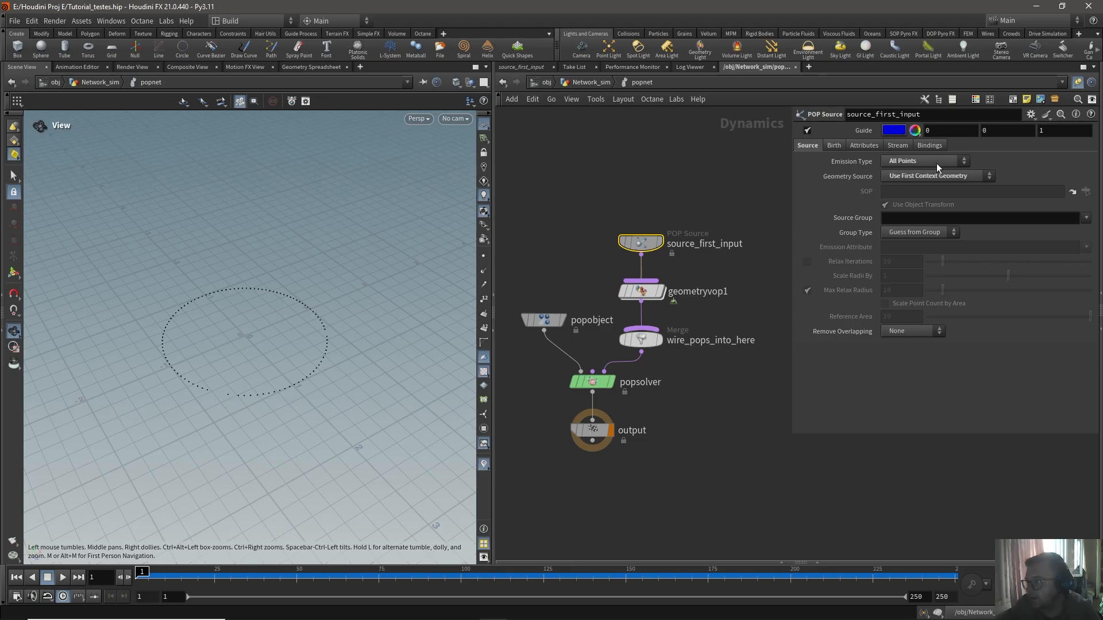
pyautogui.click(837, 146)
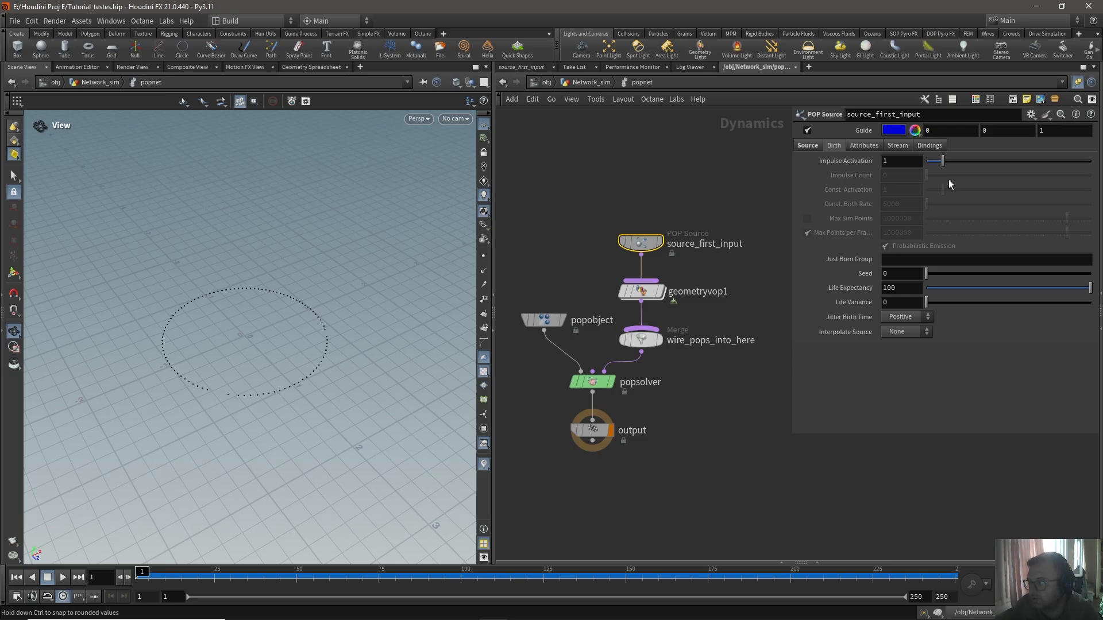
pyautogui.click(873, 148)
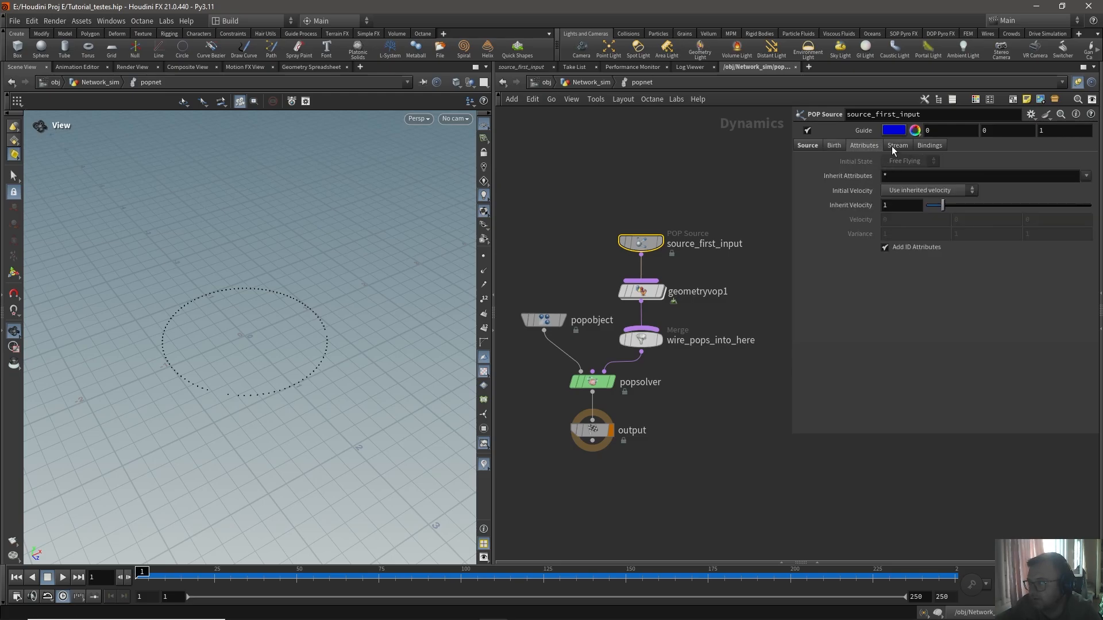
pyautogui.click(892, 146)
pyautogui.click(859, 145)
pyautogui.click(833, 145)
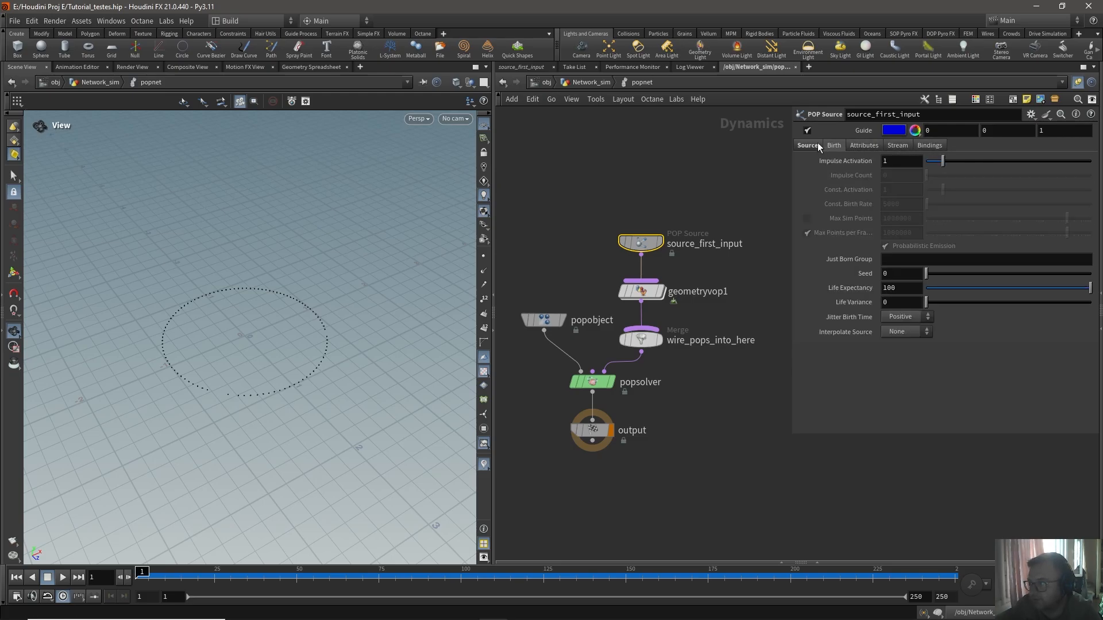
pyautogui.click(818, 144)
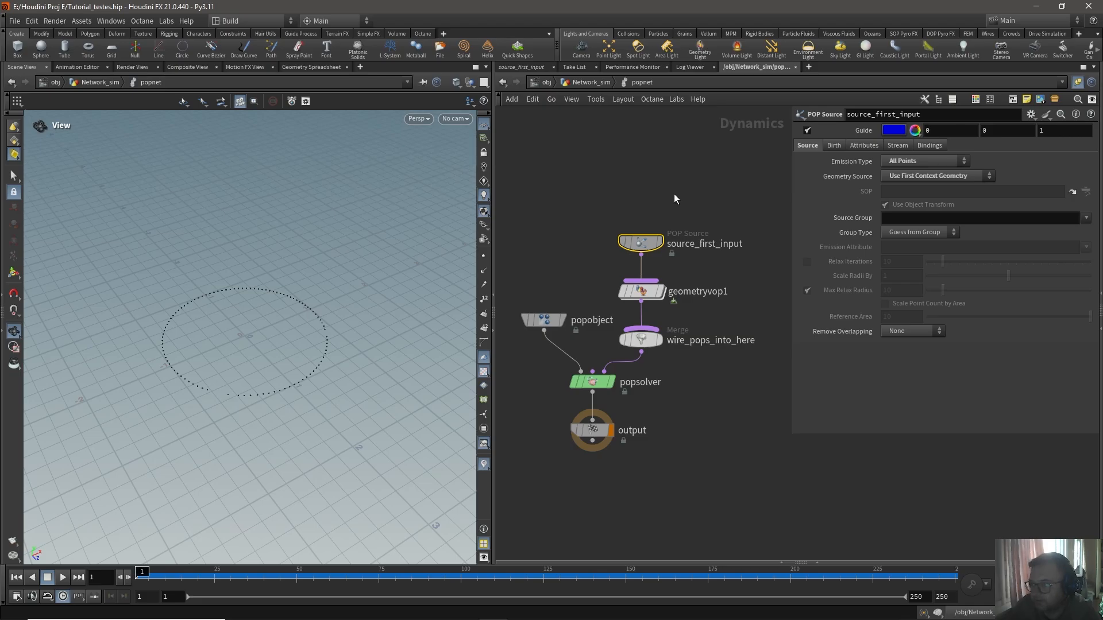
pyautogui.click(587, 84)
pyautogui.moveTo(696, 267); pyautogui.dragTo(748, 222, button='middle')
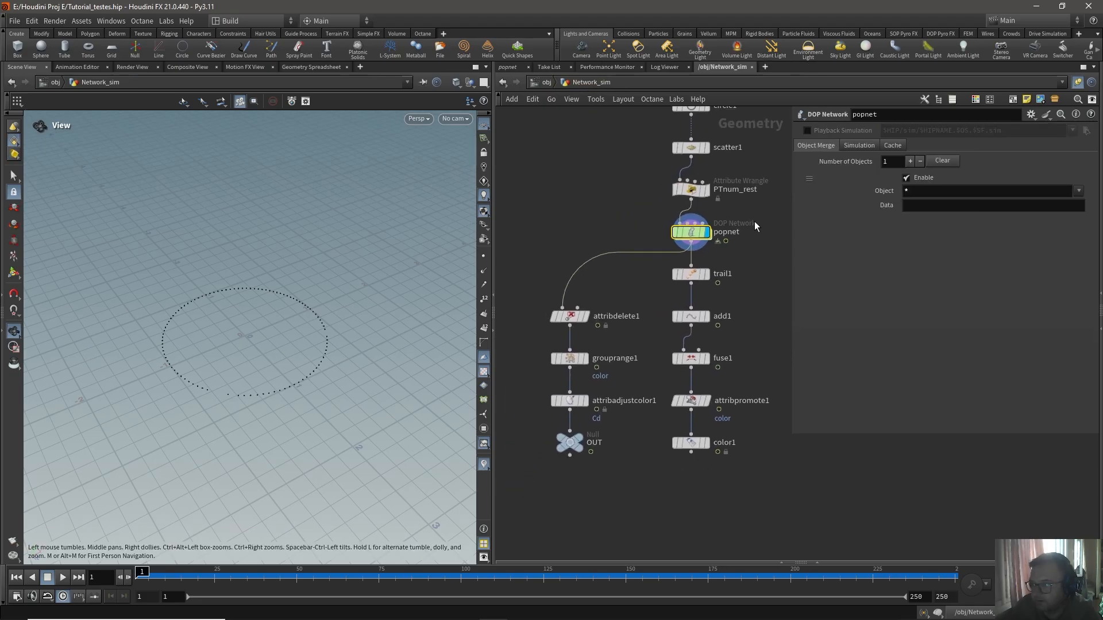
# Step: Display the attribdelete1 node, examine its point attribute settings, and scrub the simulation to frame 82
pyautogui.click(586, 316)
pyautogui.click(571, 319)
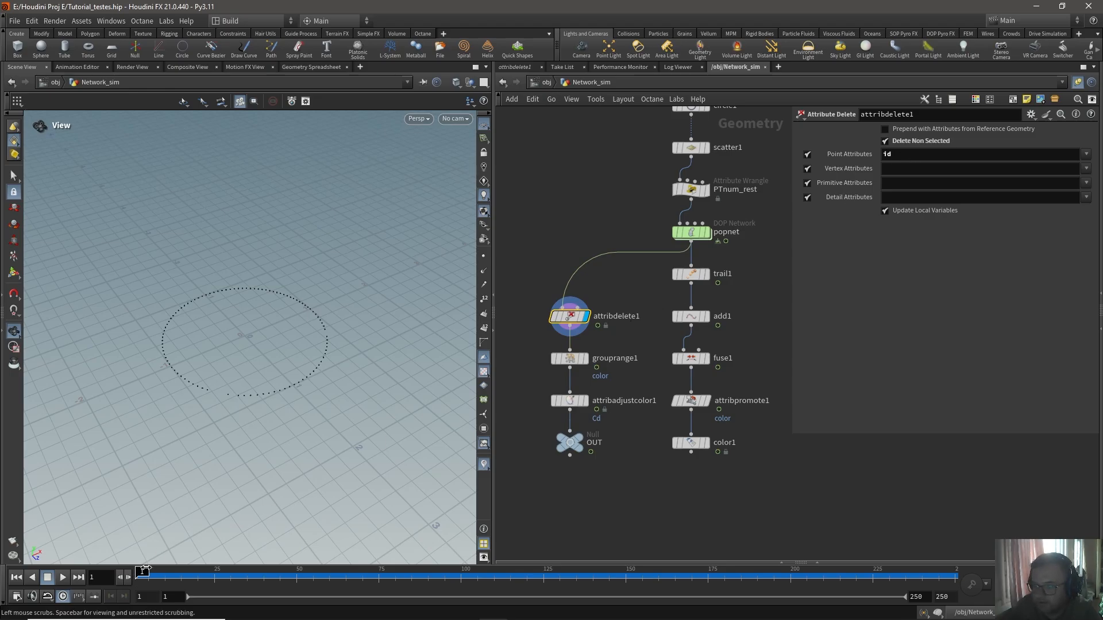
pyautogui.moveTo(172, 576); pyautogui.dragTo(415, 585)
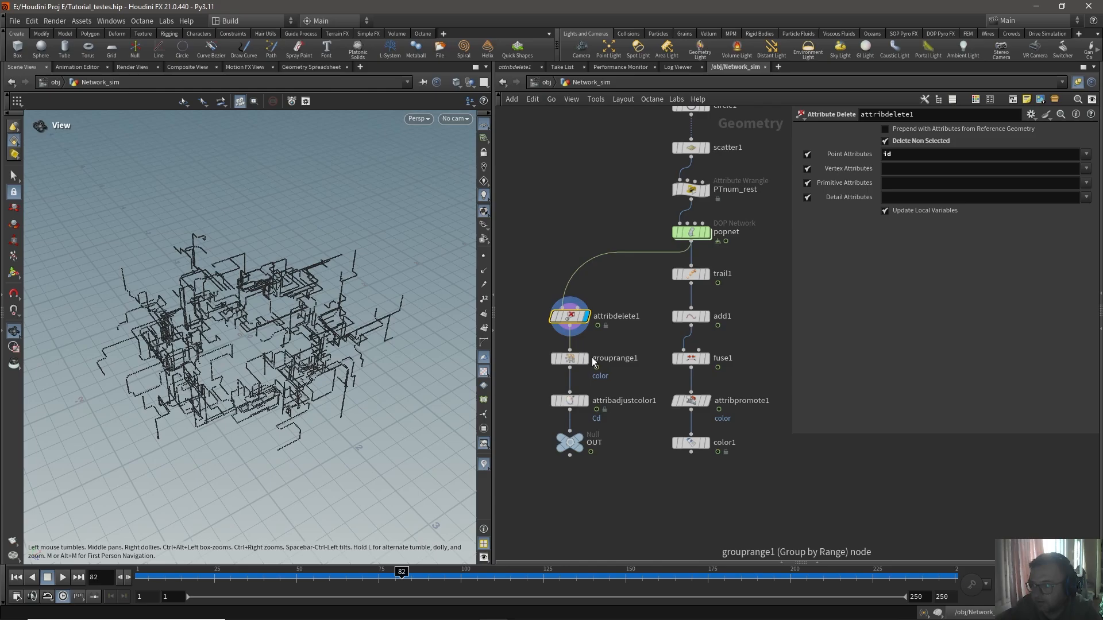
# Step: Display the grouprange1 node, examine its range settings, and scrub the simulation to frame 113
pyautogui.click(584, 359)
pyautogui.click(570, 358)
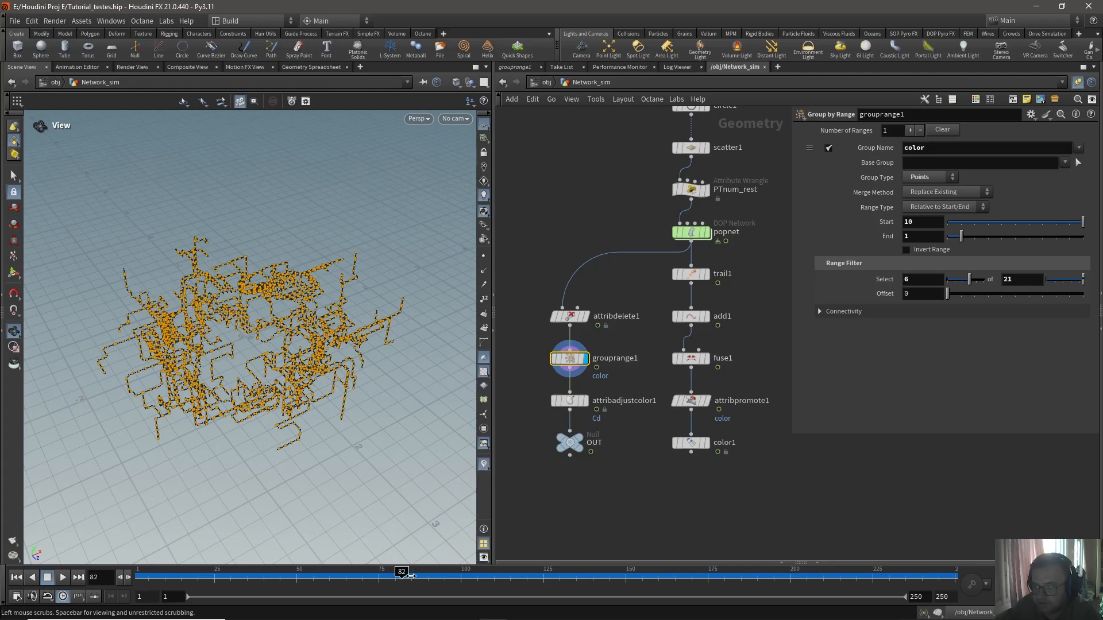
pyautogui.moveTo(668, 576); pyautogui.dragTo(505, 588)
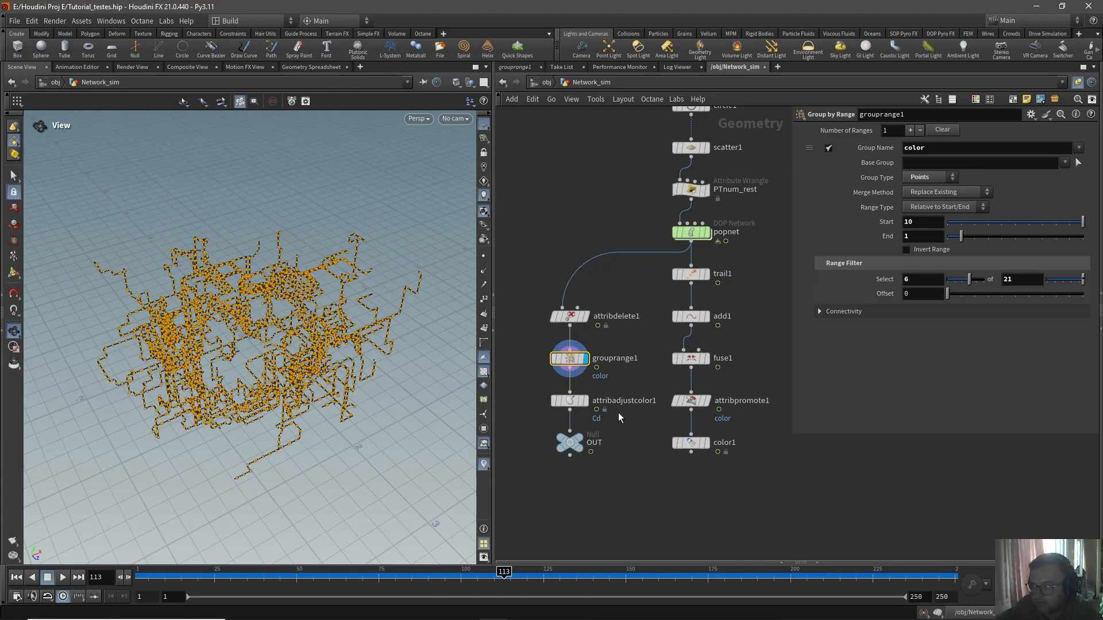
# Step: Display attribadjustcolor1 to examine its random color settings, and compare with the color group defined in grouprange1
pyautogui.click(575, 405)
pyautogui.click(575, 406)
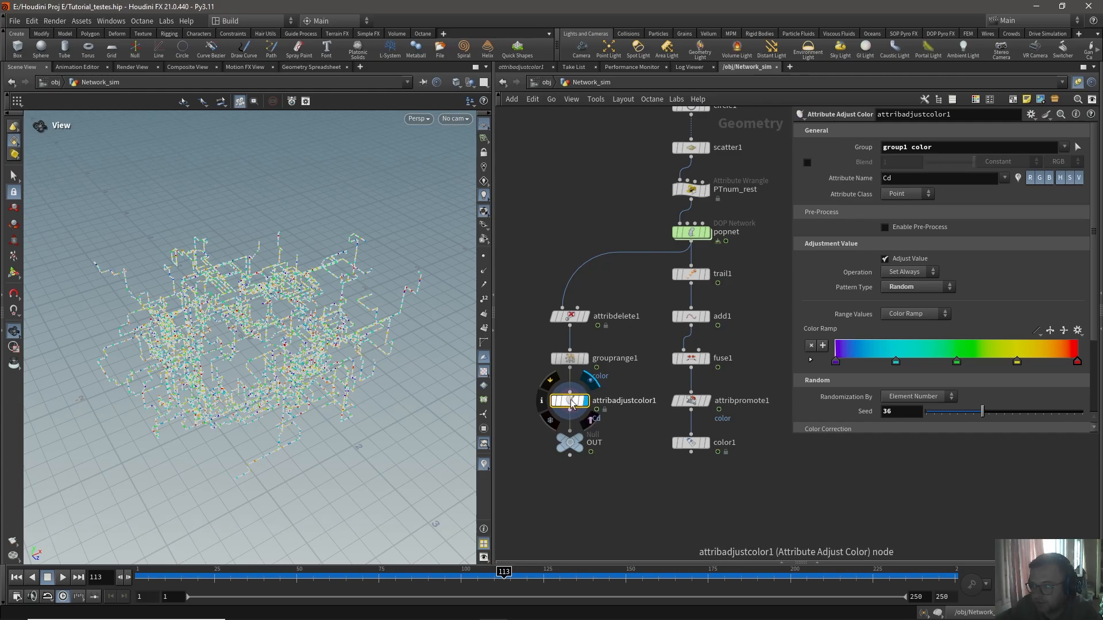
pyautogui.click(568, 358)
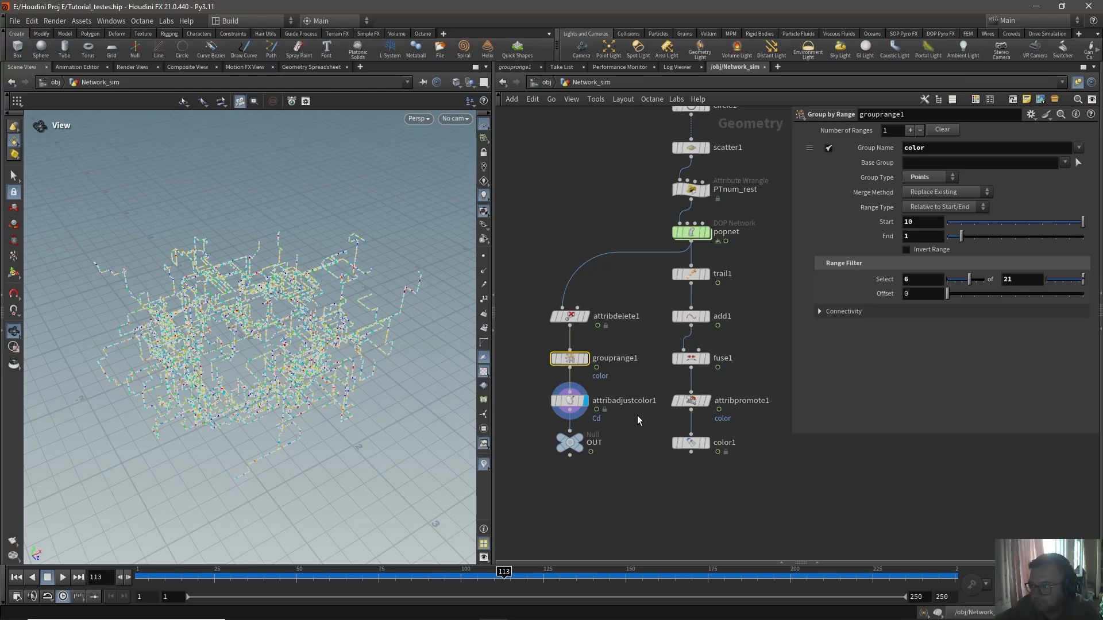
# Step: Set the OUT null as the displayed node, scrub the colored trails to frame 250, and return to frame 1
pyautogui.click(579, 440)
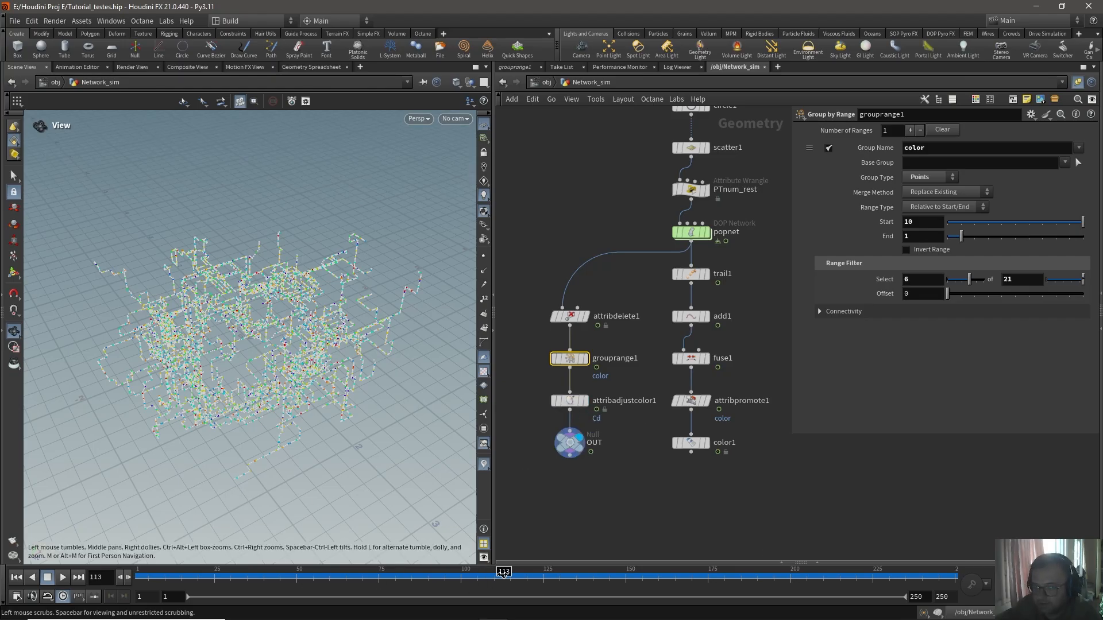
pyautogui.moveTo(503, 573); pyautogui.dragTo(970, 599)
pyautogui.moveTo(273, 458); pyautogui.dragTo(387, 367)
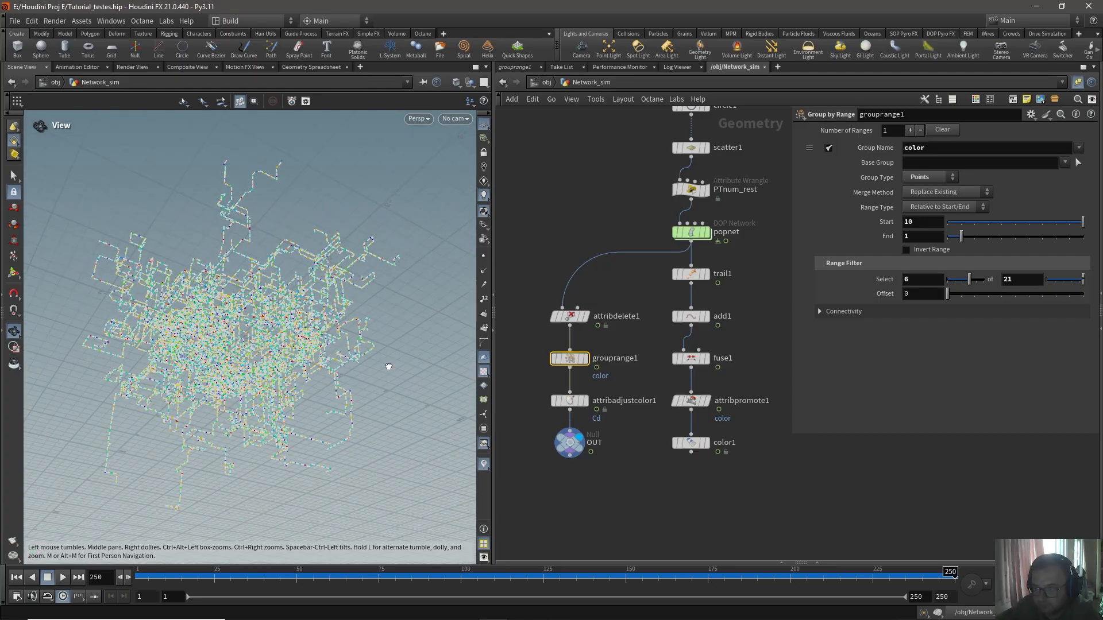
pyautogui.moveTo(326, 577); pyautogui.dragTo(138, 576)
# Step: Copy the OUT null, use the Solaris desktop, and switch the network from Network_sim to the stage level
pyautogui.click(557, 488)
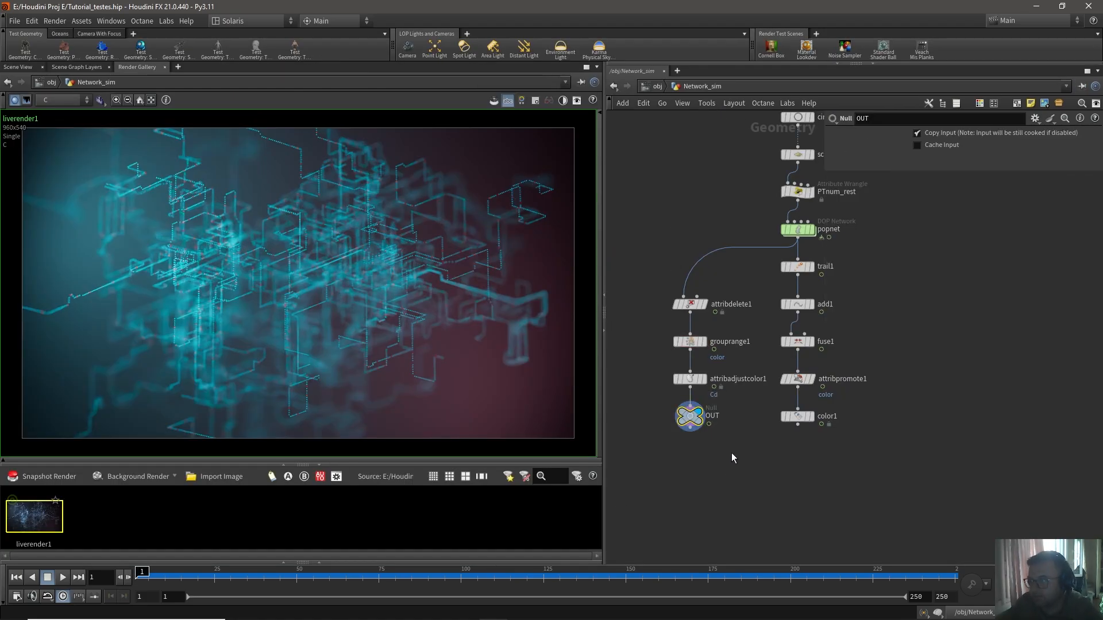
pyautogui.hotkey('ctrl', 'c')
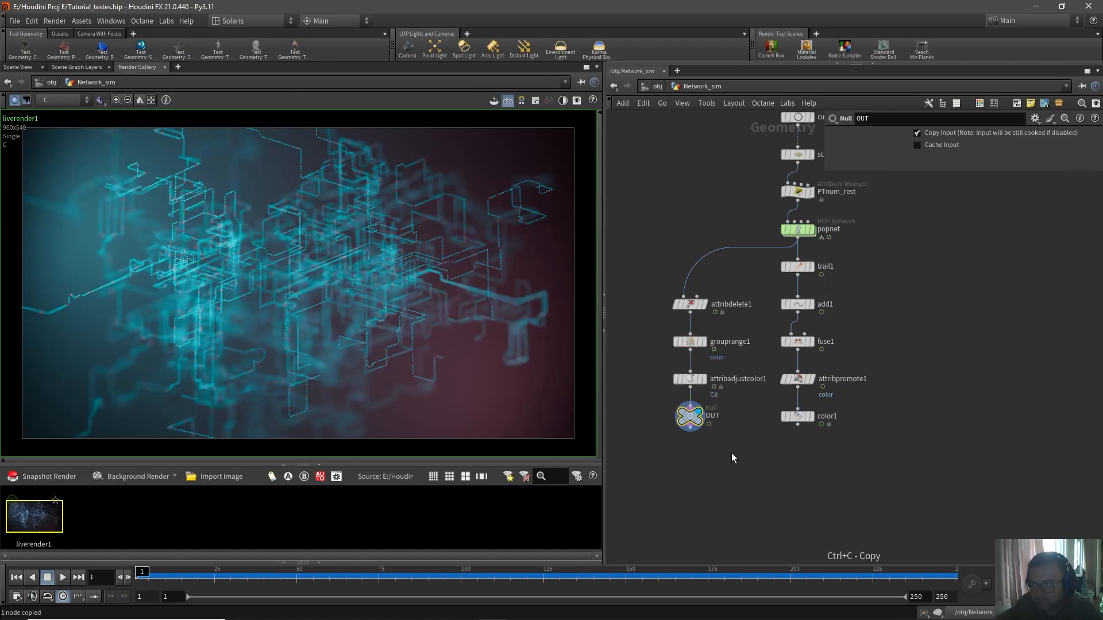
pyautogui.click(258, 21)
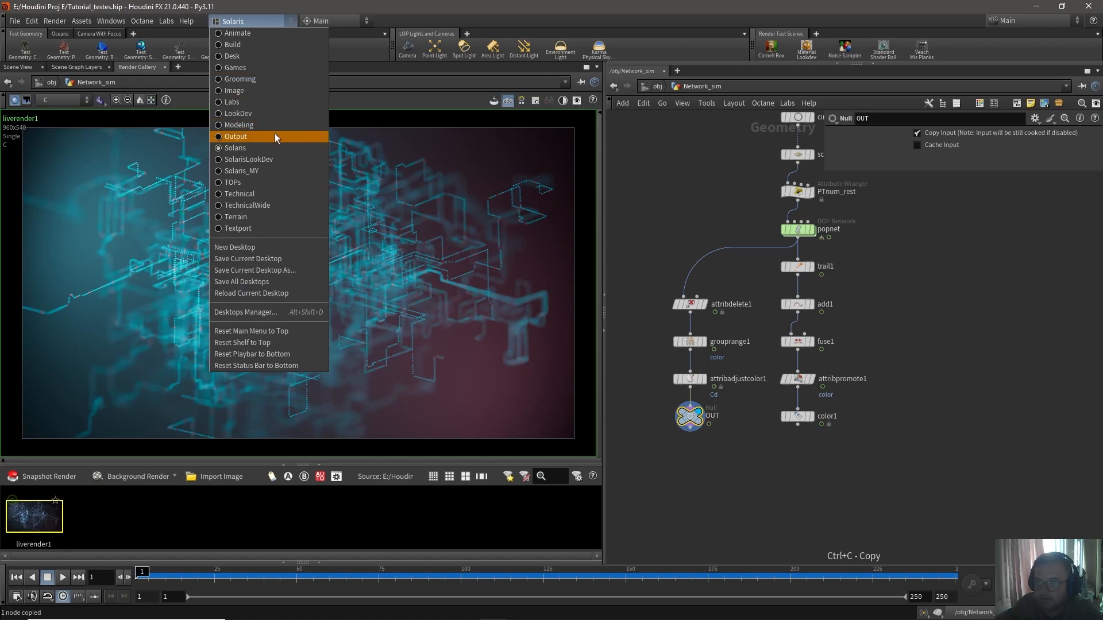
pyautogui.click(266, 147)
pyautogui.click(656, 86)
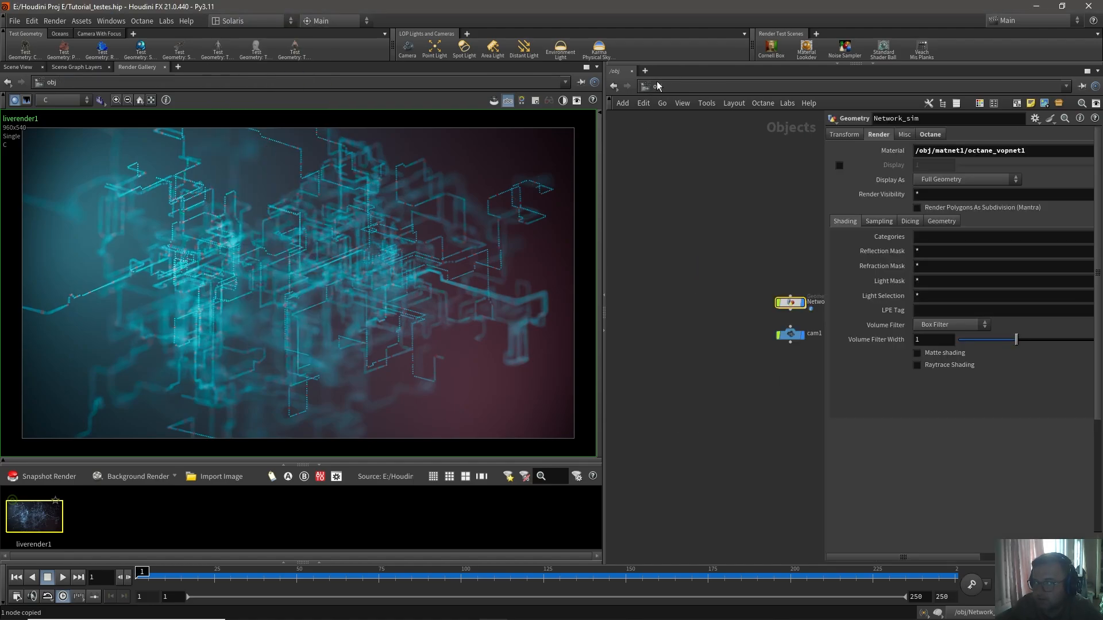
pyautogui.click(646, 86)
pyautogui.click(679, 168)
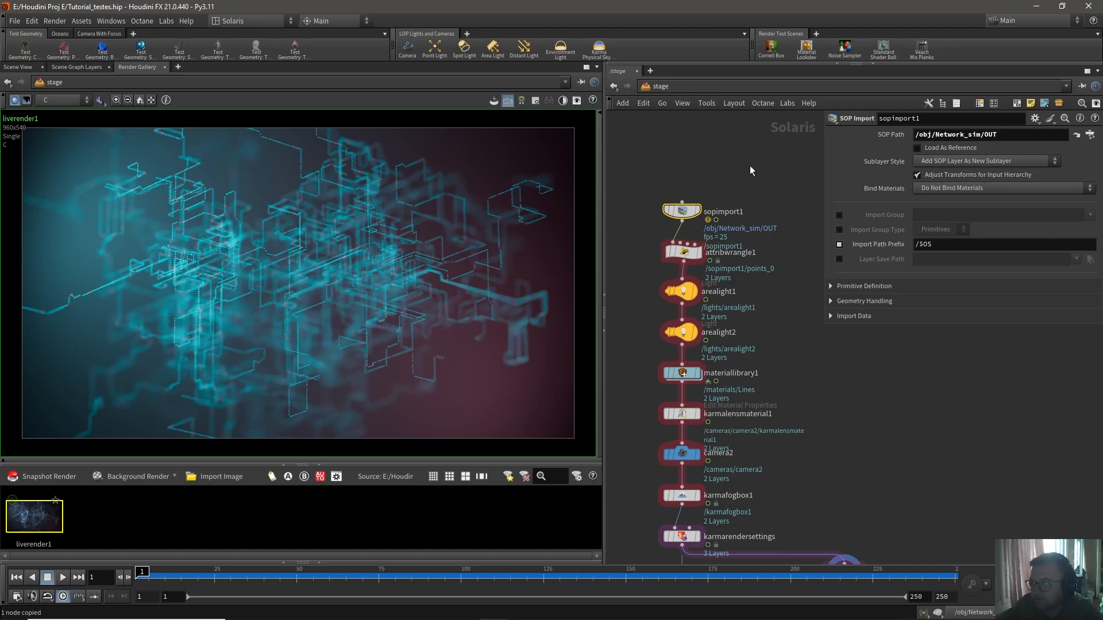
# Step: Examine the SOP path of sopimport1 and the widths expression in attribwrangle1
pyautogui.click(1008, 136)
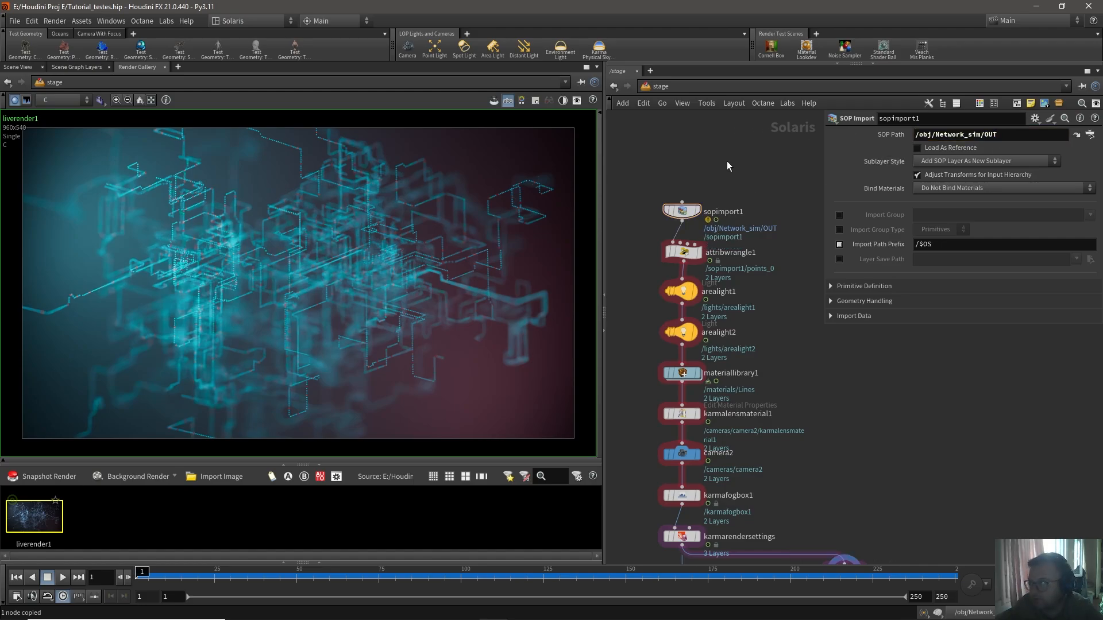
pyautogui.click(687, 252)
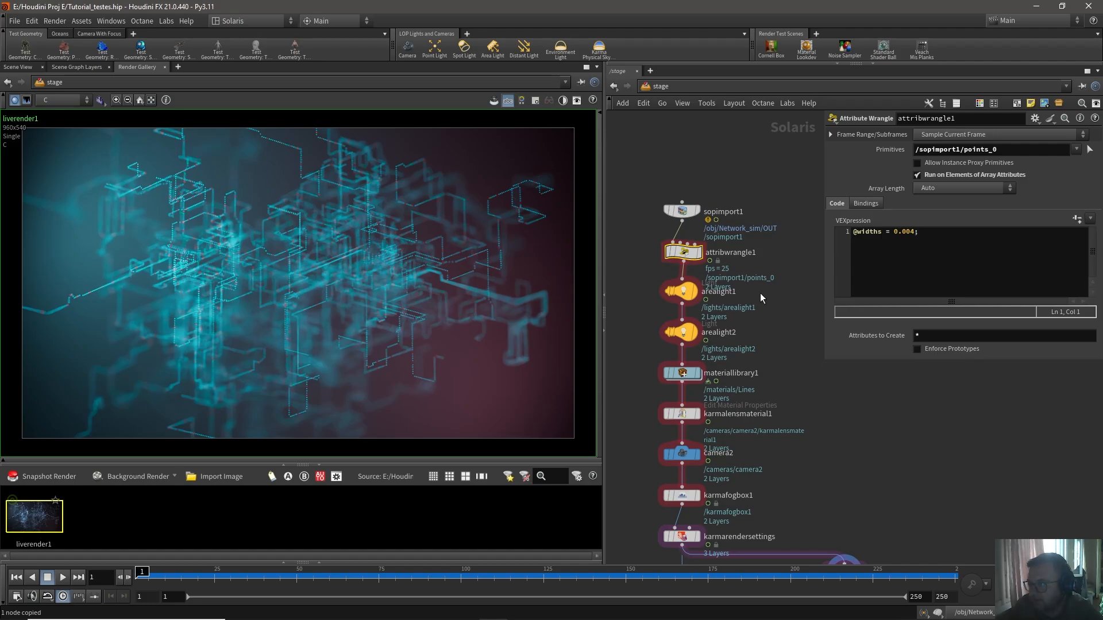
pyautogui.scroll(1, 759, 293)
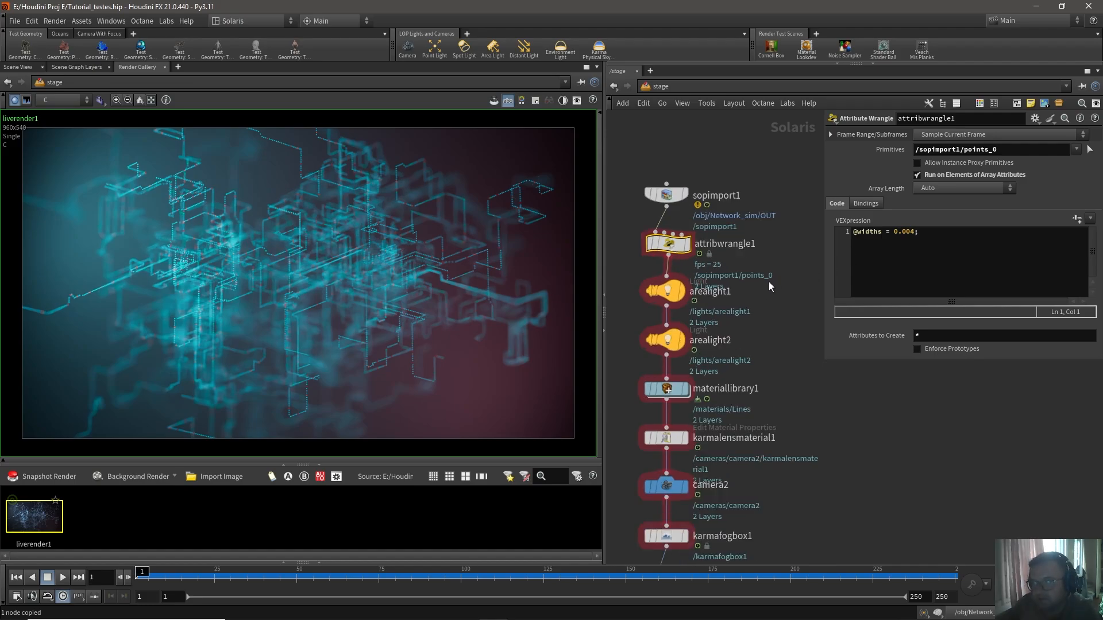
# Step: Inspect the arealight1 and arealight2 nodes and view the whole stage in the 3D scene outside the camera
pyautogui.click(666, 291)
pyautogui.moveTo(750, 318); pyautogui.dragTo(612, 353)
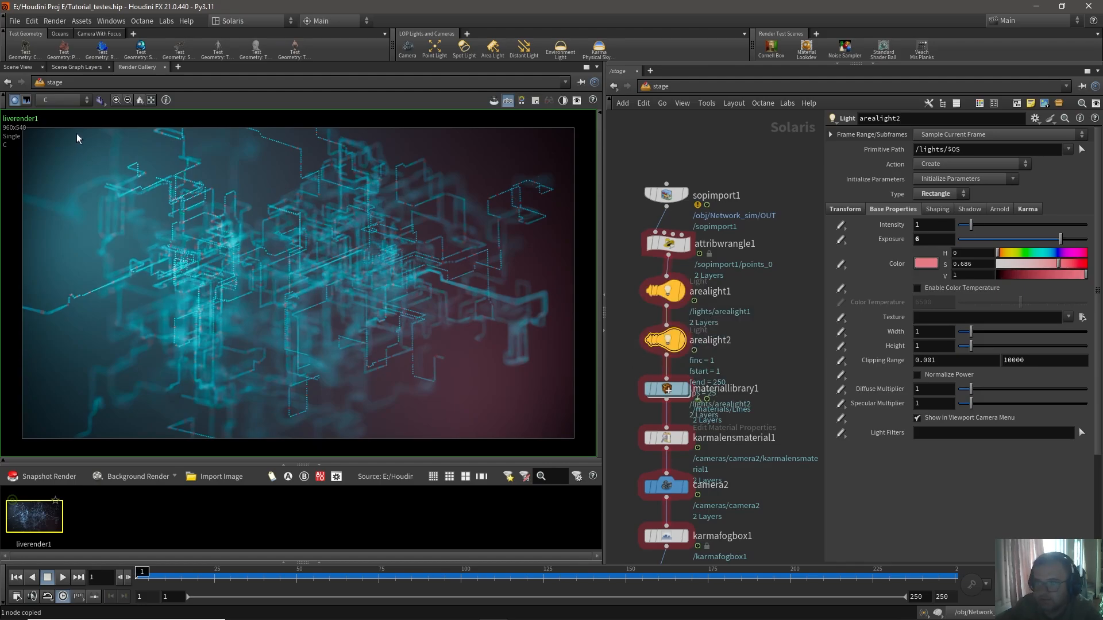
pyautogui.click(26, 67)
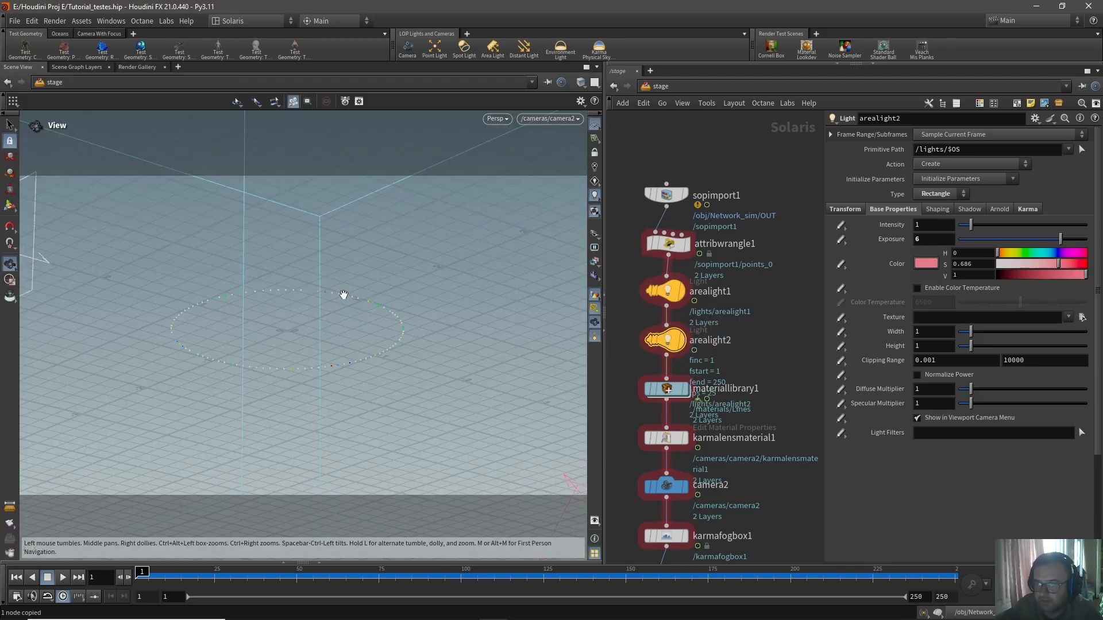
pyautogui.scroll(-8, 342, 294)
pyautogui.moveTo(352, 287); pyautogui.dragTo(396, 369)
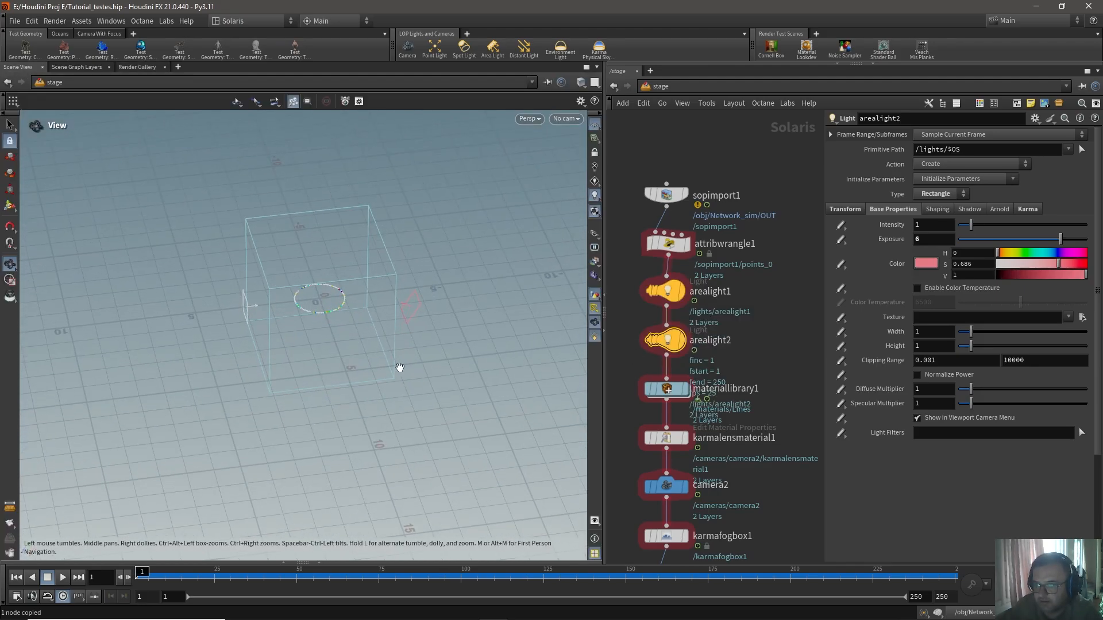
# Step: Move to frame 94 and examine arealight1's settings and its placement beside the trails using the light handles
pyautogui.click(641, 292)
pyautogui.press('Up')
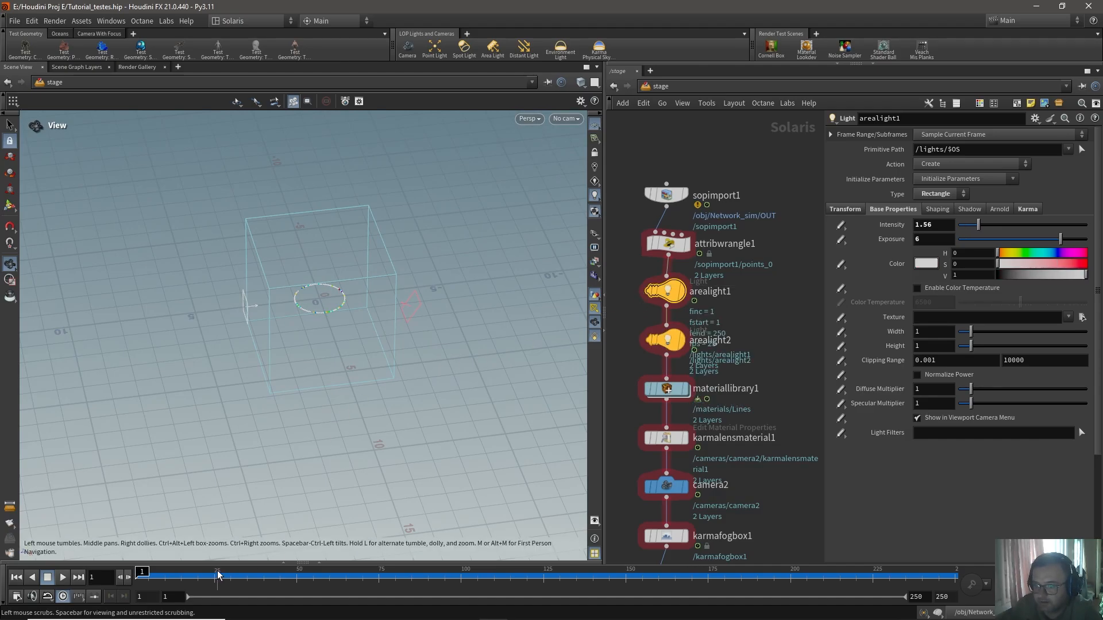
pyautogui.moveTo(321, 364); pyautogui.dragTo(419, 316, button='right')
pyautogui.moveTo(419, 315); pyautogui.dragTo(350, 298)
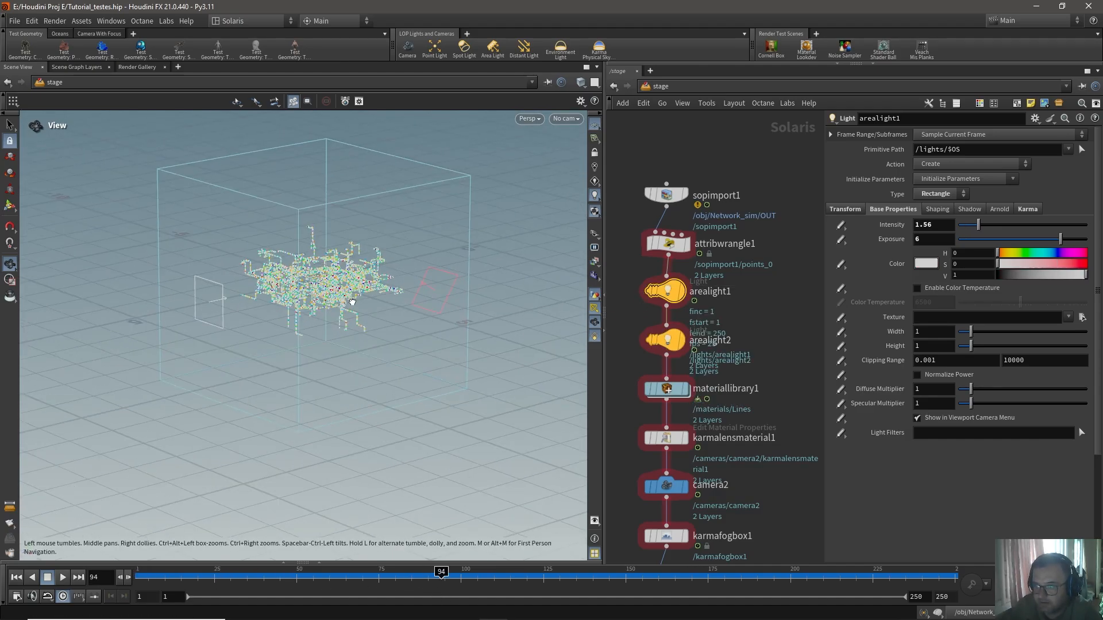
pyautogui.press('Return')
pyautogui.keyDown('alt'); pyautogui.moveTo(350, 309); pyautogui.dragTo(325, 360, button='middle'); pyautogui.keyUp('alt')
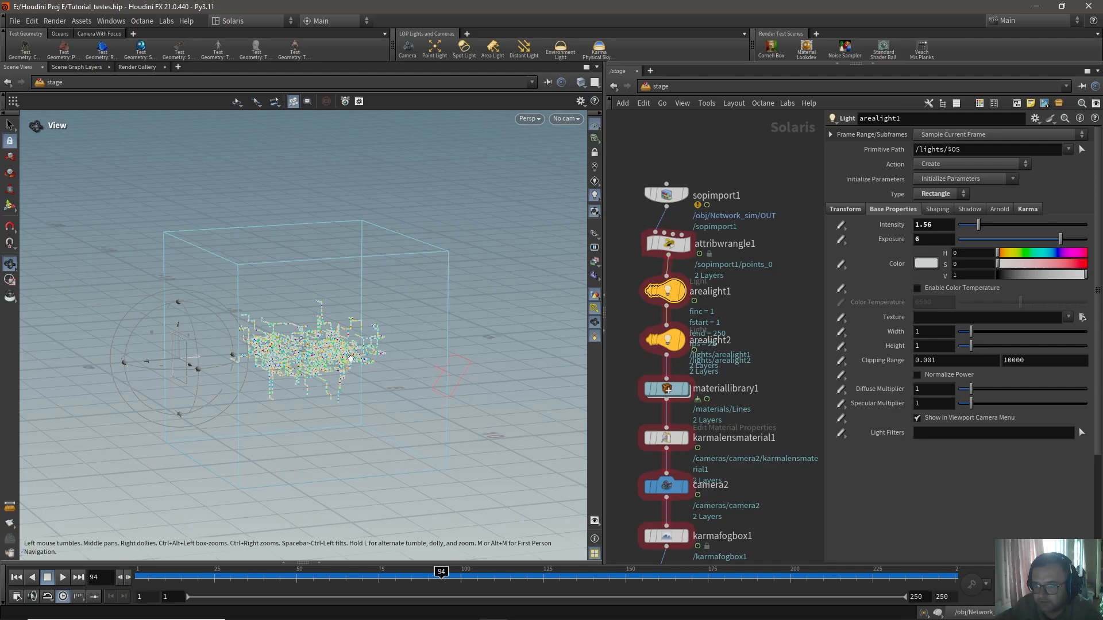
pyautogui.keyDown('alt'); pyautogui.moveTo(347, 355); pyautogui.dragTo(339, 384); pyautogui.keyUp('alt')
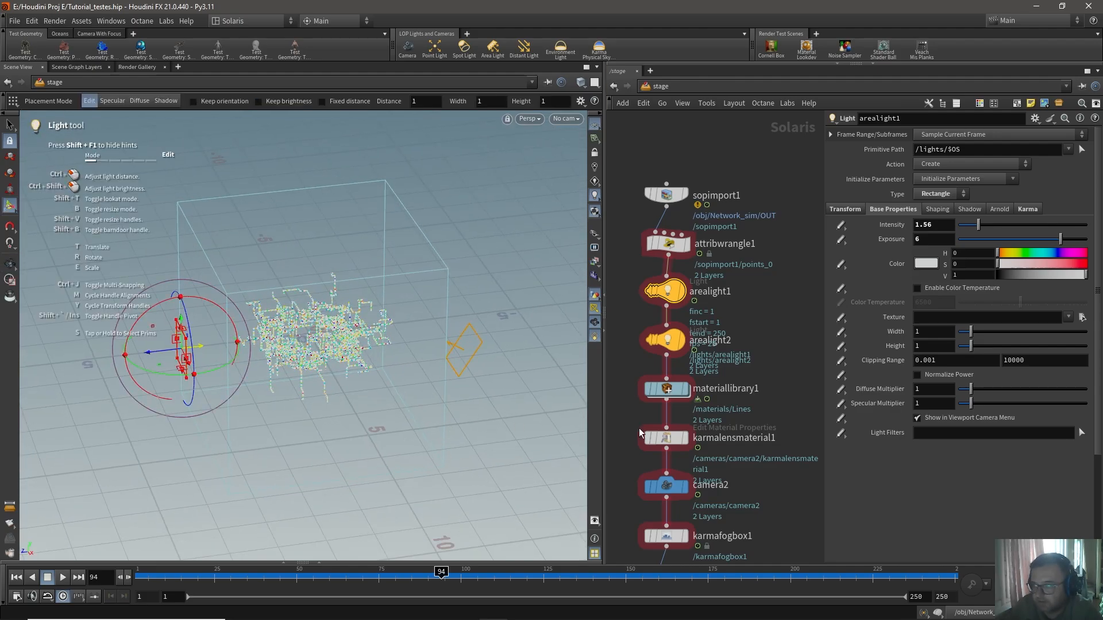
# Step: Examine arealight2's color settings and its placement on the opposite side of the trails using the light handles
pyautogui.click(689, 340)
pyautogui.press('Escape')
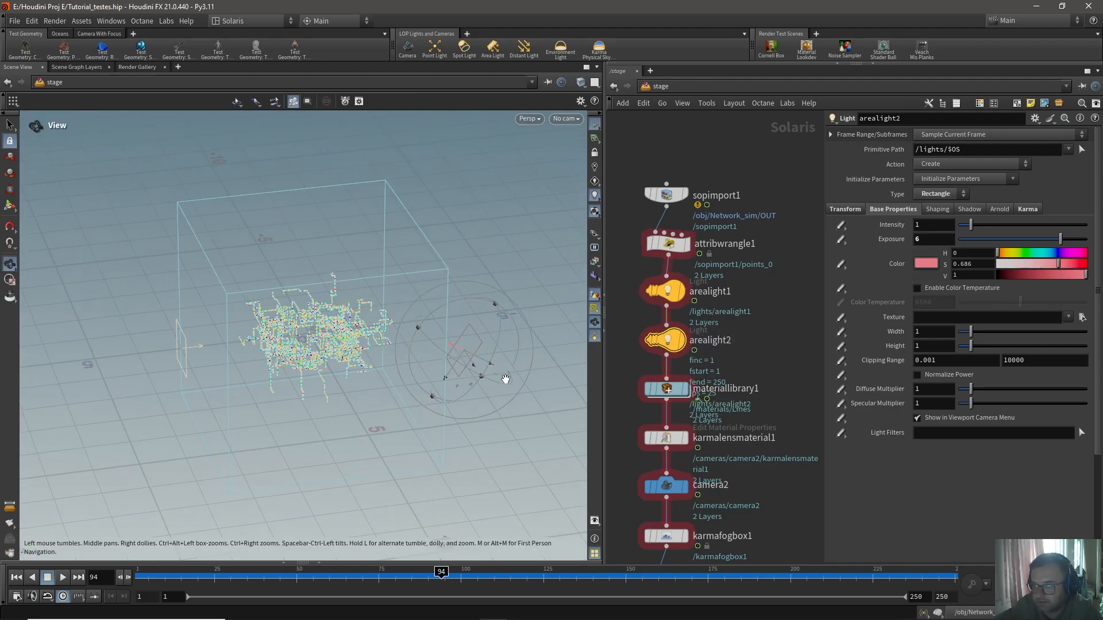
pyautogui.moveTo(504, 377)
pyautogui.mouseDown()
pyautogui.moveTo(482, 381)
pyautogui.moveTo(497, 377)
pyautogui.mouseUp()
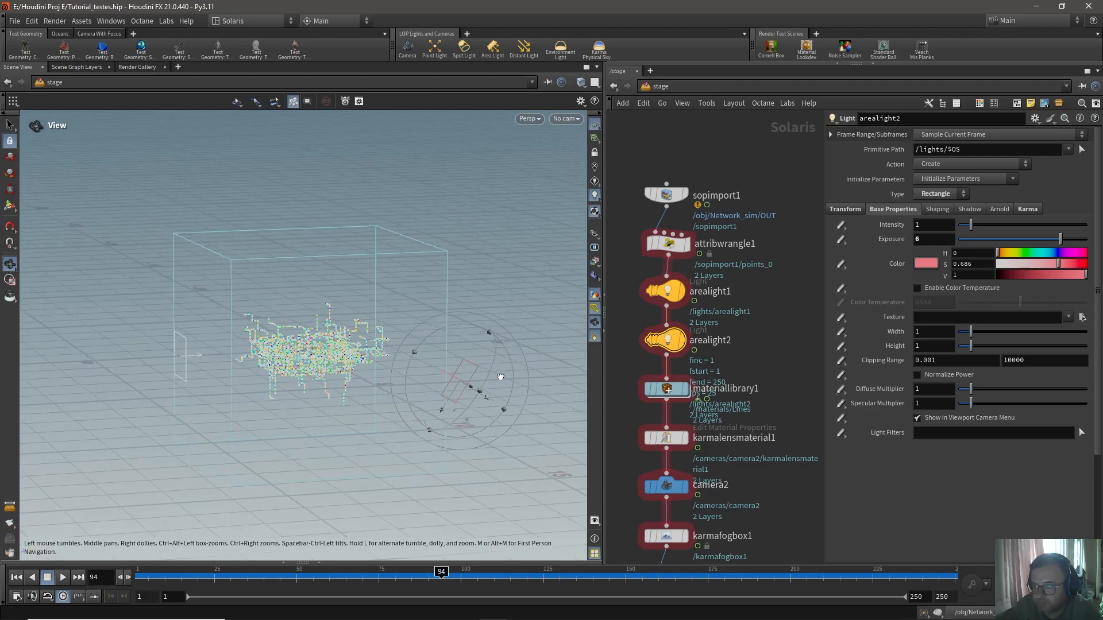
pyautogui.press('Return')
# Step: Examine materiallibrary1's Lines material assignment and select the points_0 primitive in the scene graph
pyautogui.moveTo(678, 394)
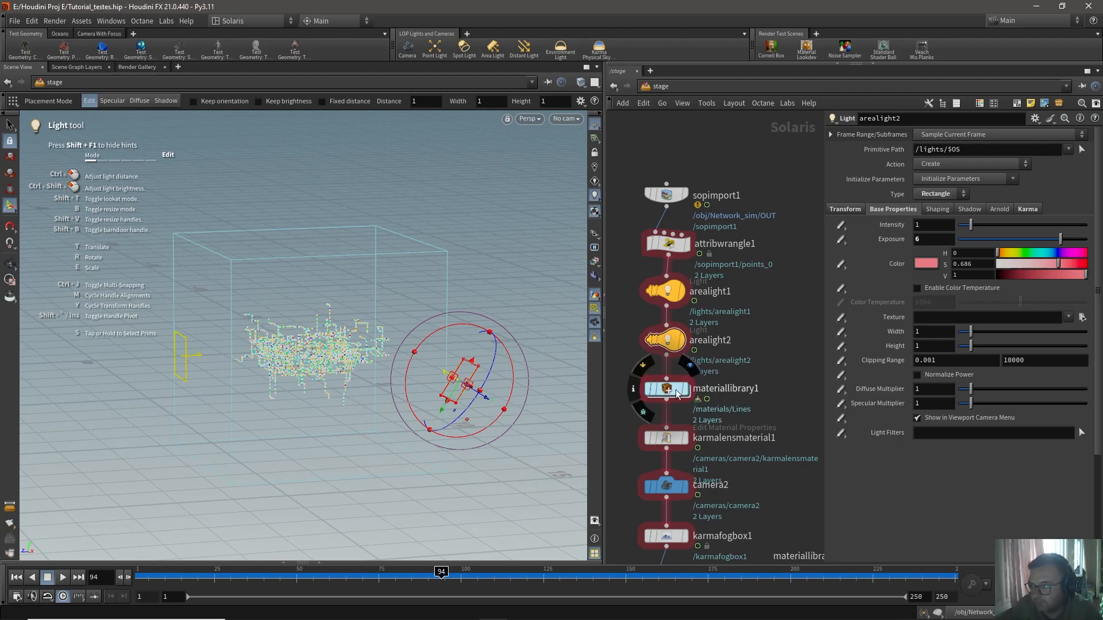
pyautogui.click(673, 394)
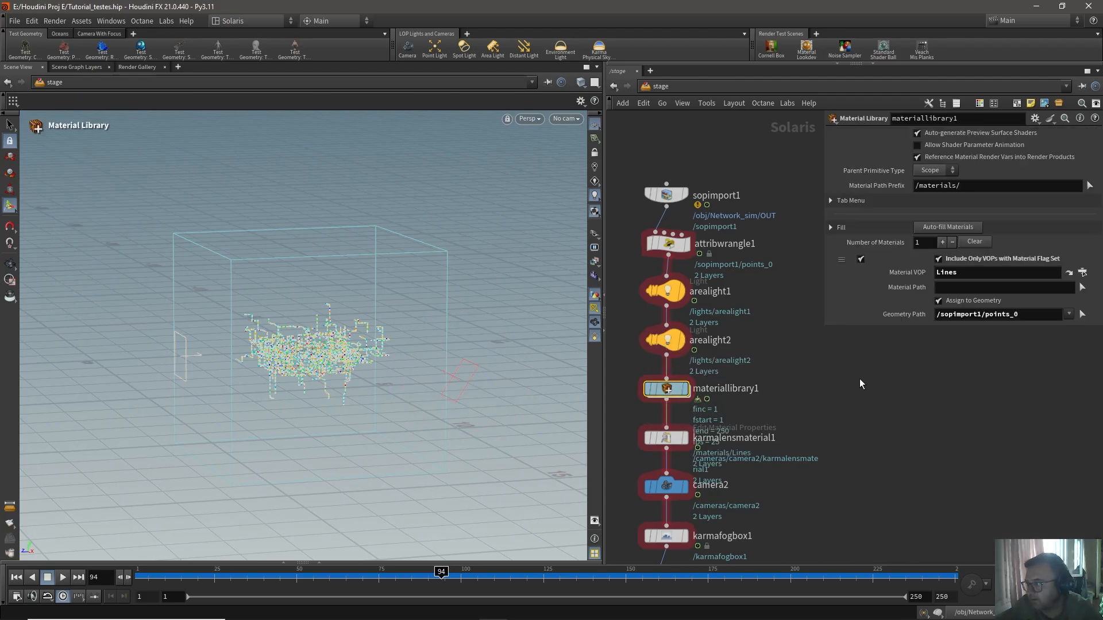
pyautogui.moveTo(893, 326); pyautogui.dragTo(891, 443)
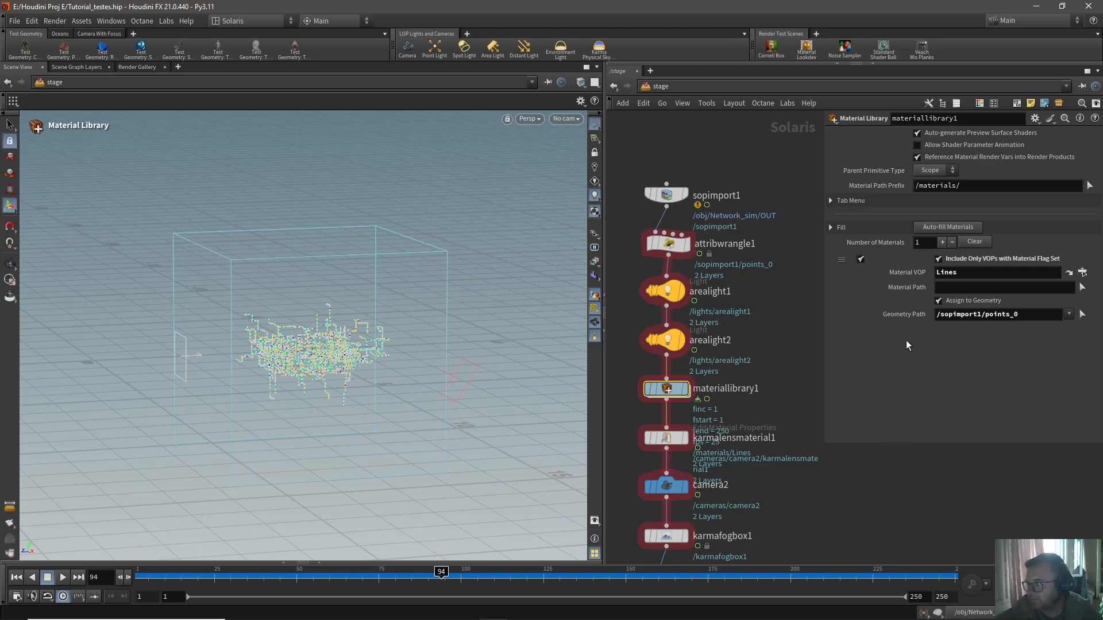
pyautogui.click(302, 563)
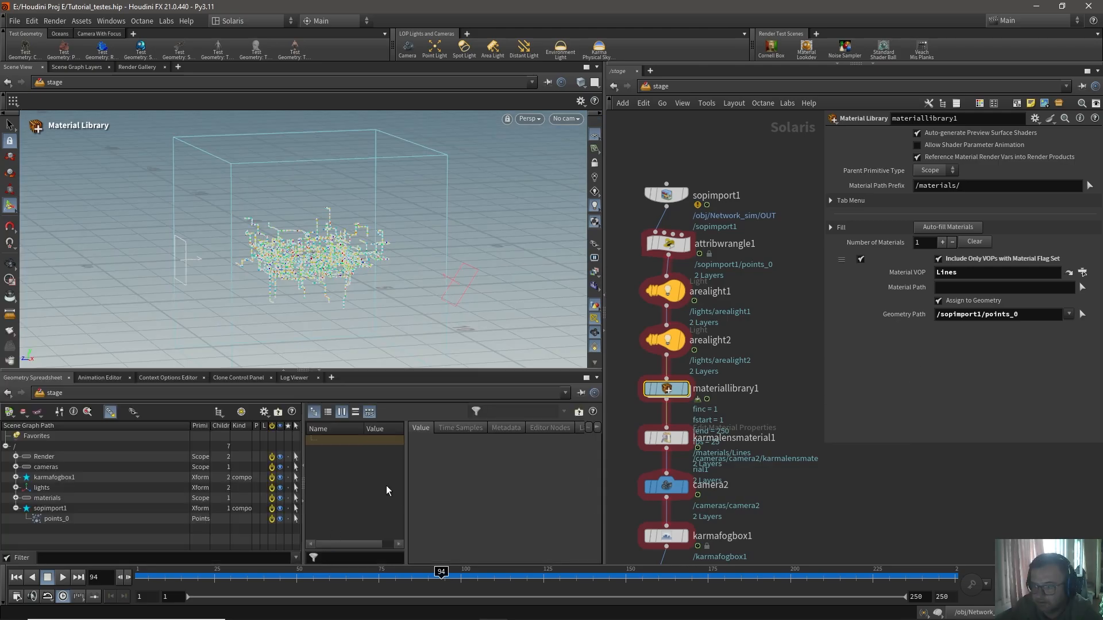
pyautogui.click(52, 520)
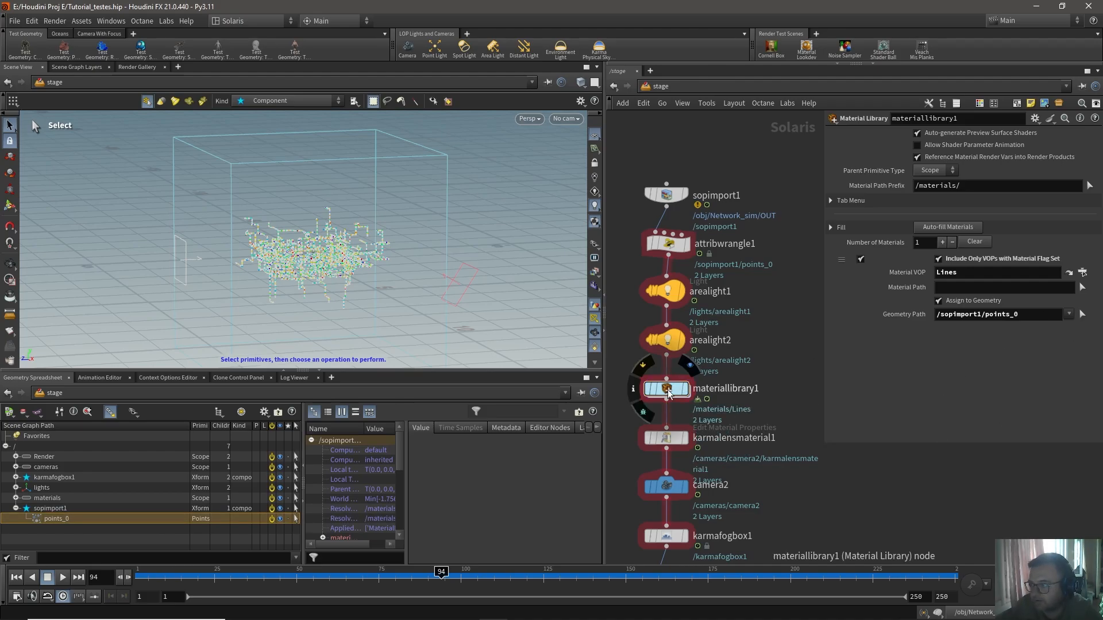
# Step: Open the Lines material inside materiallibrary1, make its whole shader network visible, and inspect the mtlxgeomcolor1 node
pyautogui.doubleClick(668, 393)
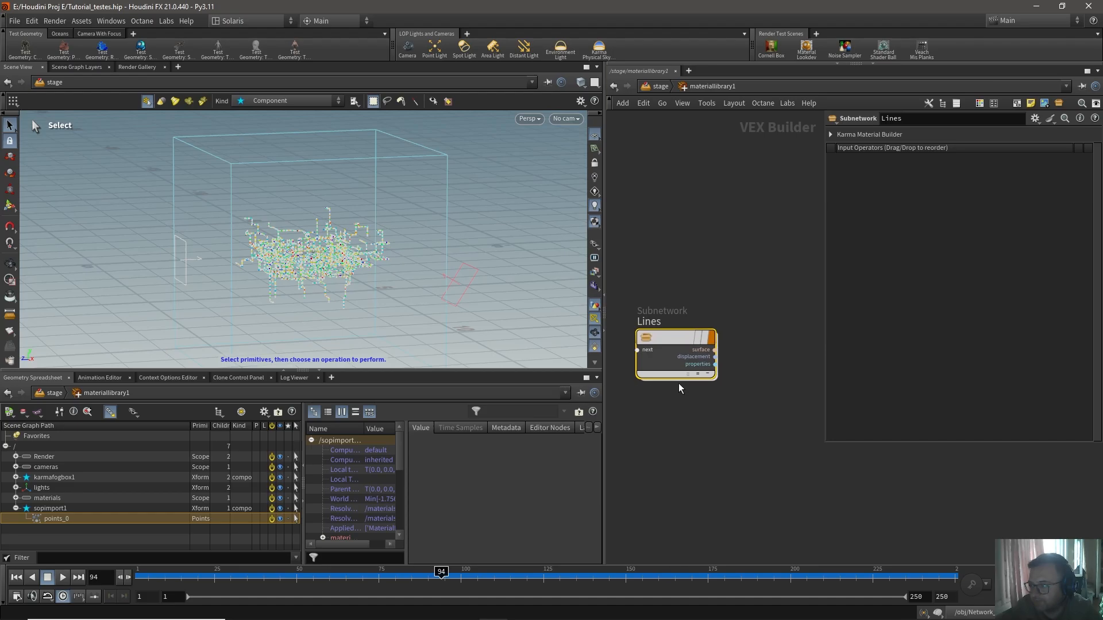
pyautogui.doubleClick(674, 340)
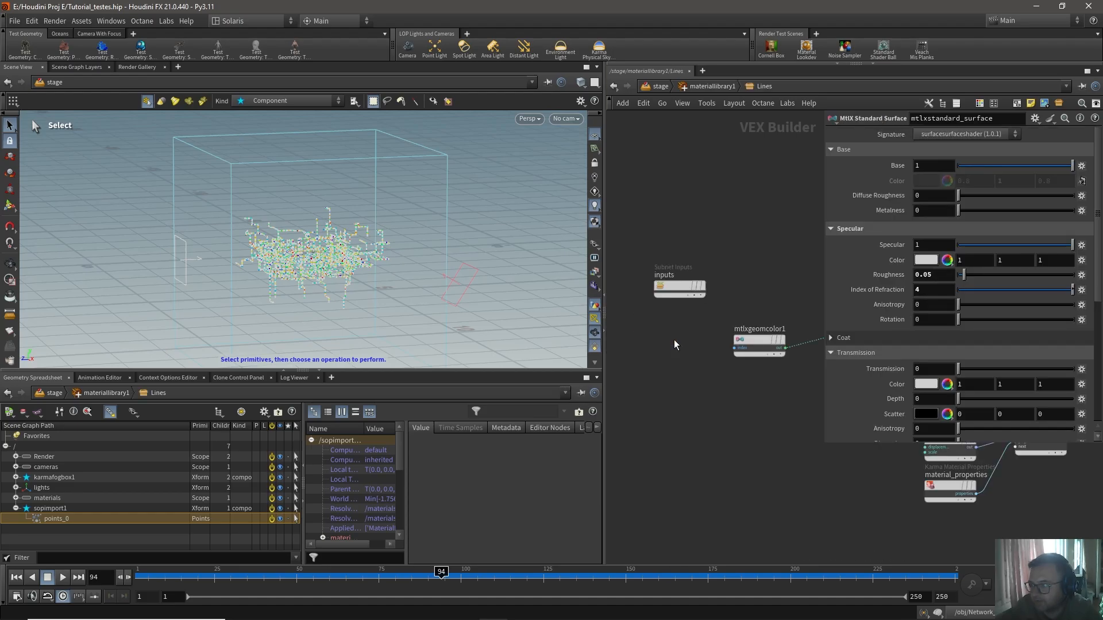
pyautogui.moveTo(856, 455); pyautogui.dragTo(761, 465, button='middle')
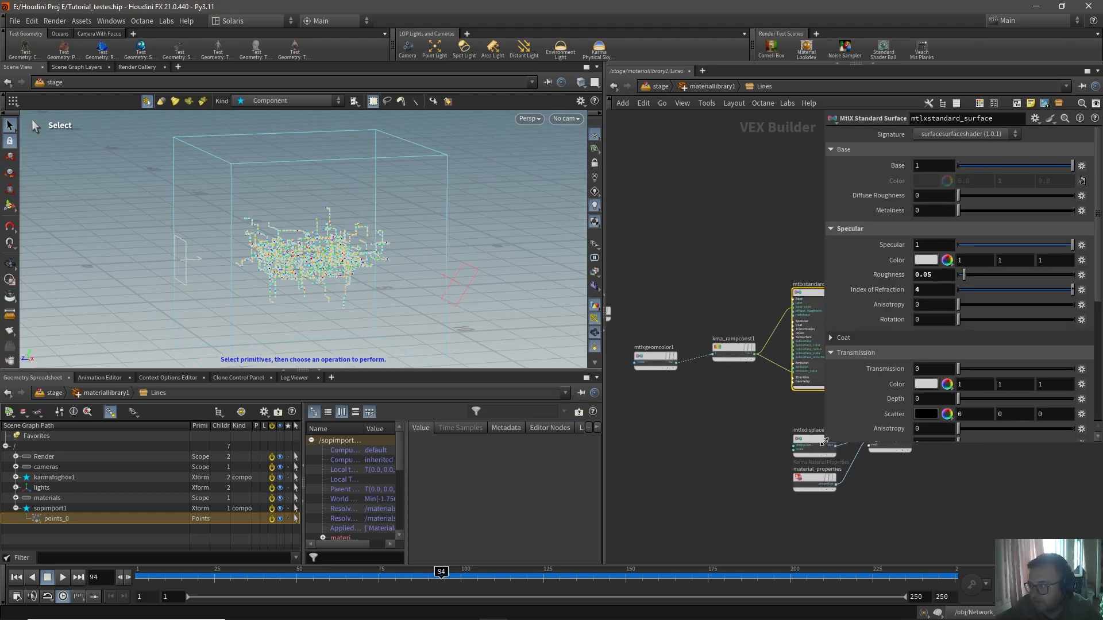
pyautogui.moveTo(823, 442); pyautogui.dragTo(981, 405)
pyautogui.scroll(1, 713, 294)
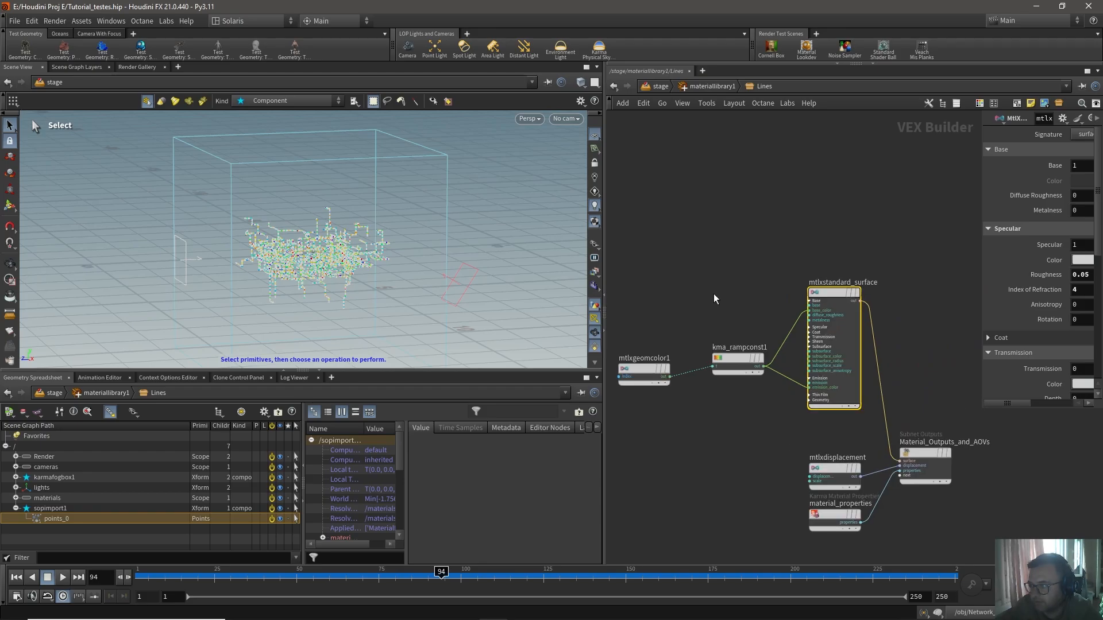
pyautogui.moveTo(713, 294); pyautogui.dragTo(789, 267, button='middle')
pyautogui.click(718, 341)
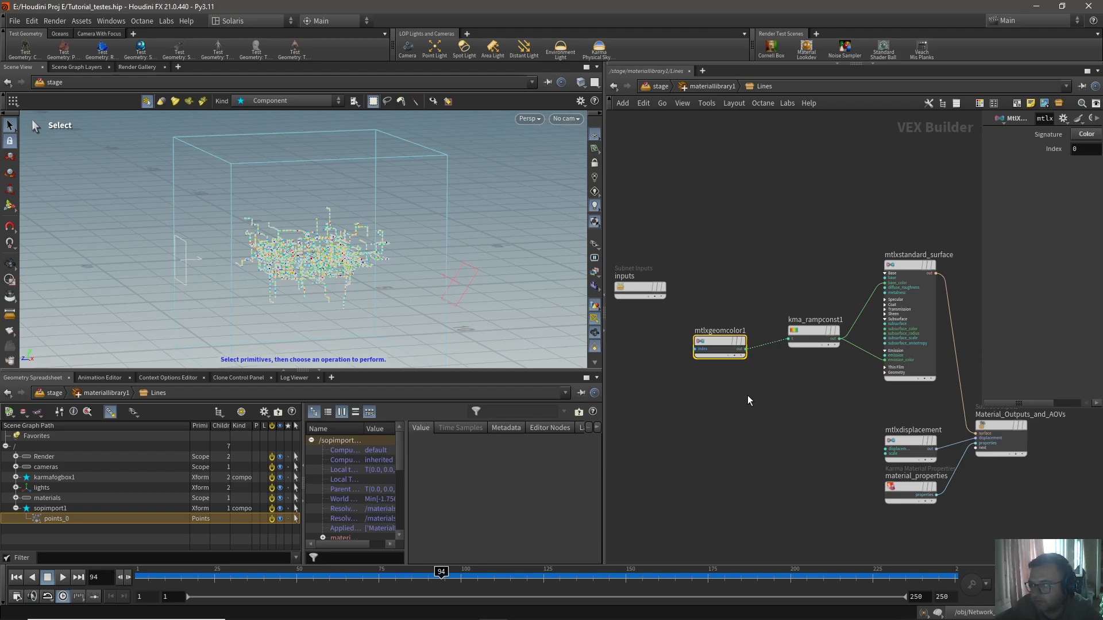
# Step: Inspect kma_rampconst1's color ramp and its connections to mtlxstandard_surface, widening the parameter area to show the whole ramp
pyautogui.moveTo(806, 376); pyautogui.dragTo(724, 394, button='middle')
pyautogui.click(734, 348)
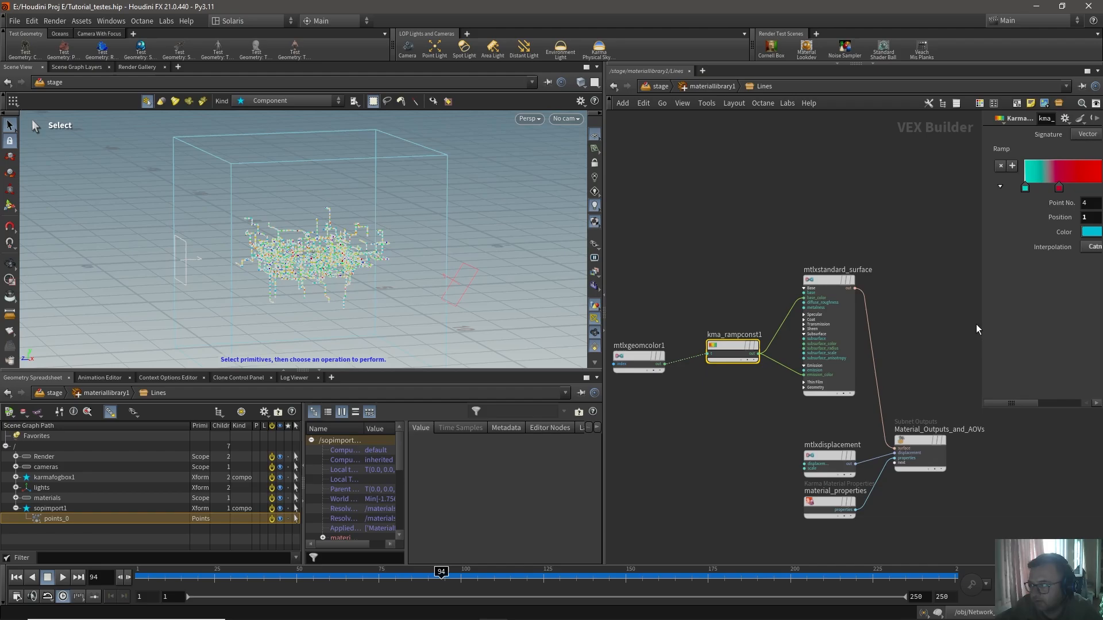
pyautogui.moveTo(979, 280); pyautogui.dragTo(909, 285)
pyautogui.moveTo(802, 248); pyautogui.dragTo(789, 213, button='middle')
pyautogui.scroll(3, 739, 247)
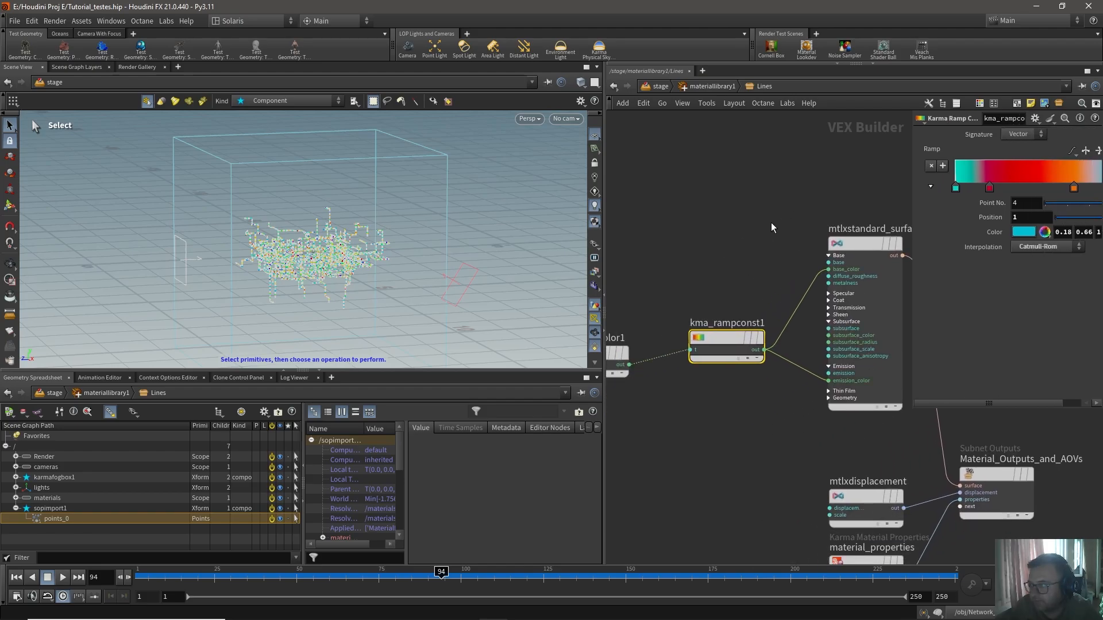
pyautogui.moveTo(870, 161); pyautogui.dragTo(763, 167, button='middle')
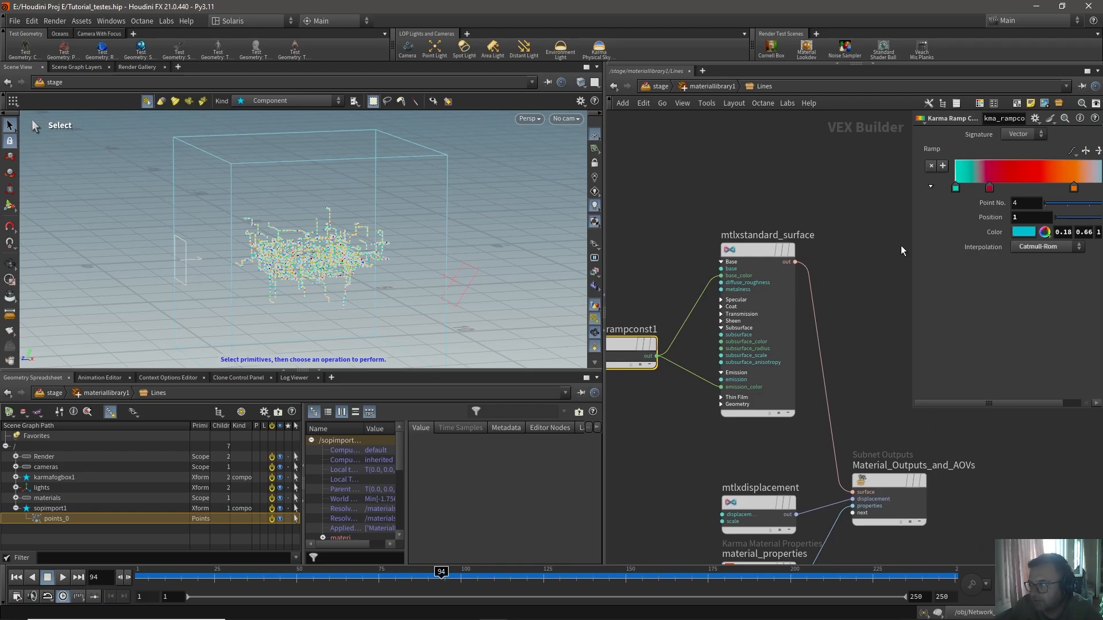
pyautogui.moveTo(909, 244); pyautogui.dragTo(865, 246)
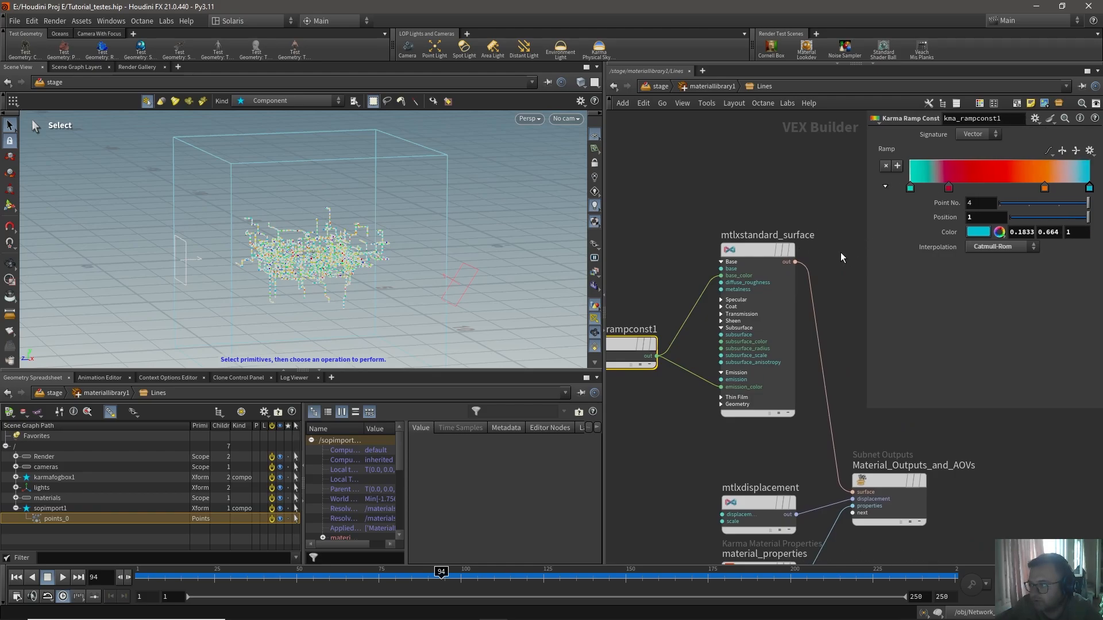
pyautogui.moveTo(639, 297); pyautogui.dragTo(682, 270, button='middle')
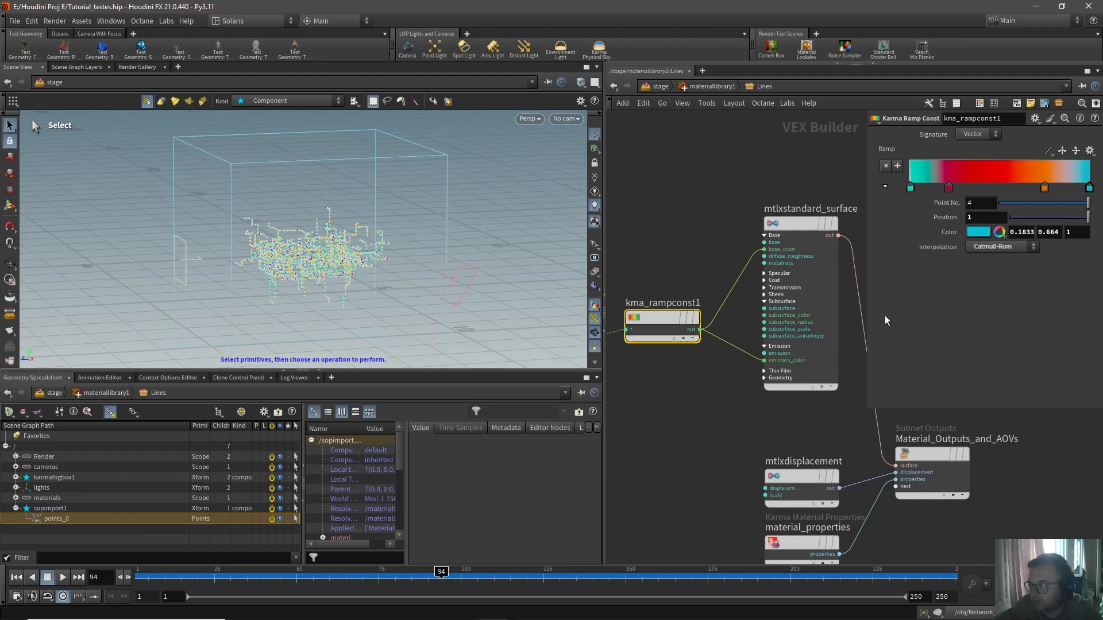
# Step: Examine mtlxstandard_surface's base, specular, subsurface and emission settings, and return to the stage network
pyautogui.click(805, 321)
pyautogui.moveTo(708, 255); pyautogui.dragTo(641, 254, button='middle')
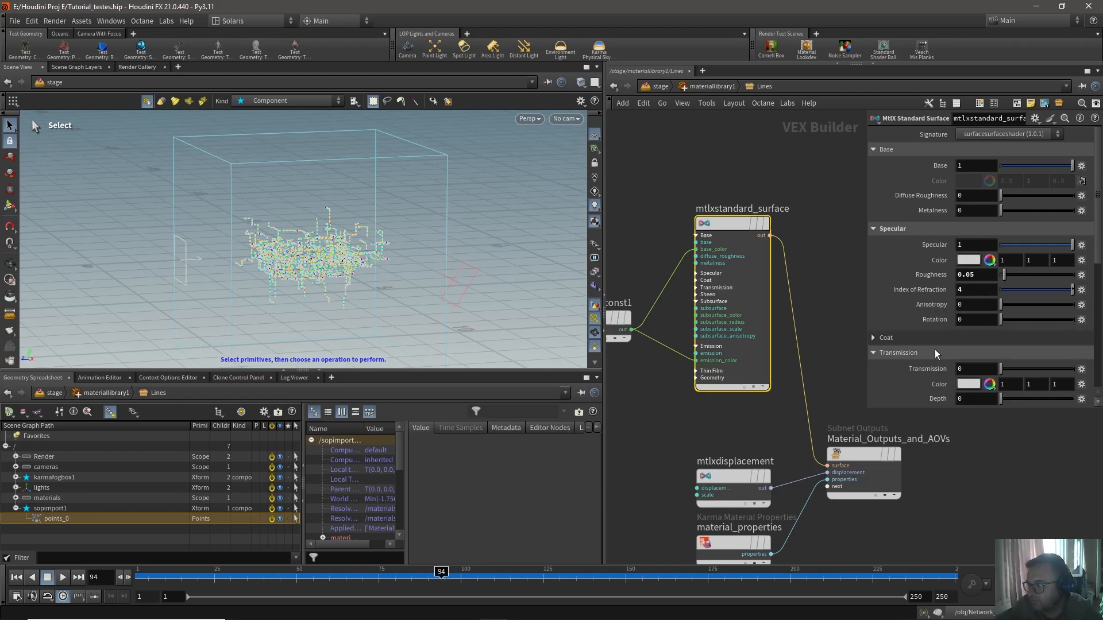
pyautogui.scroll(-6, 925, 376)
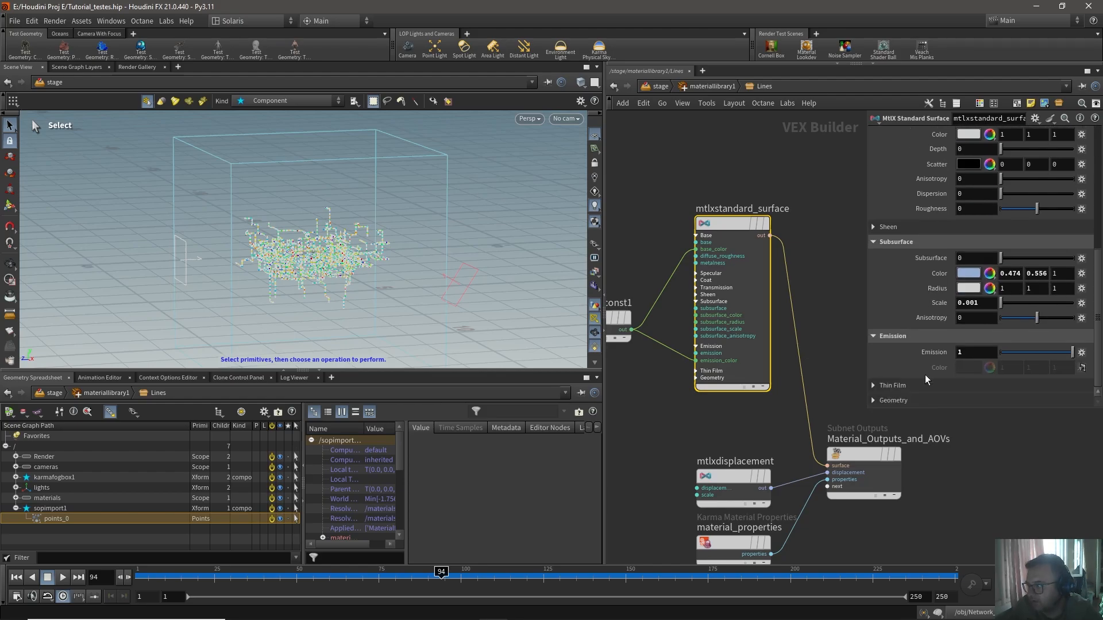
pyautogui.scroll(1, 925, 374)
pyautogui.moveTo(926, 369); pyautogui.dragTo(881, 368)
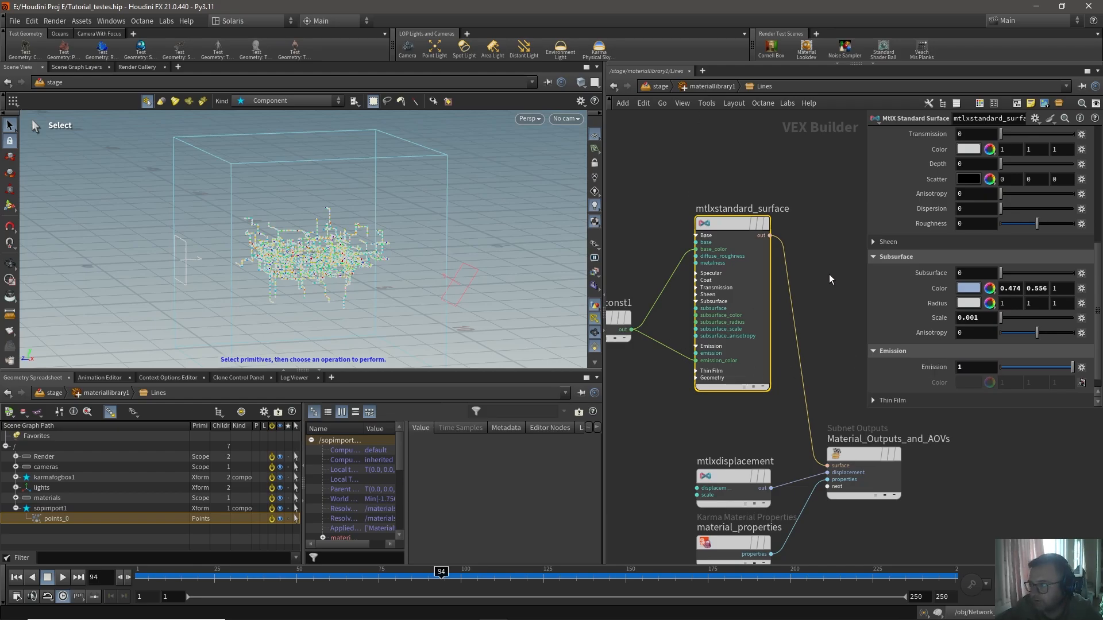
pyautogui.click(695, 89)
pyautogui.click(660, 87)
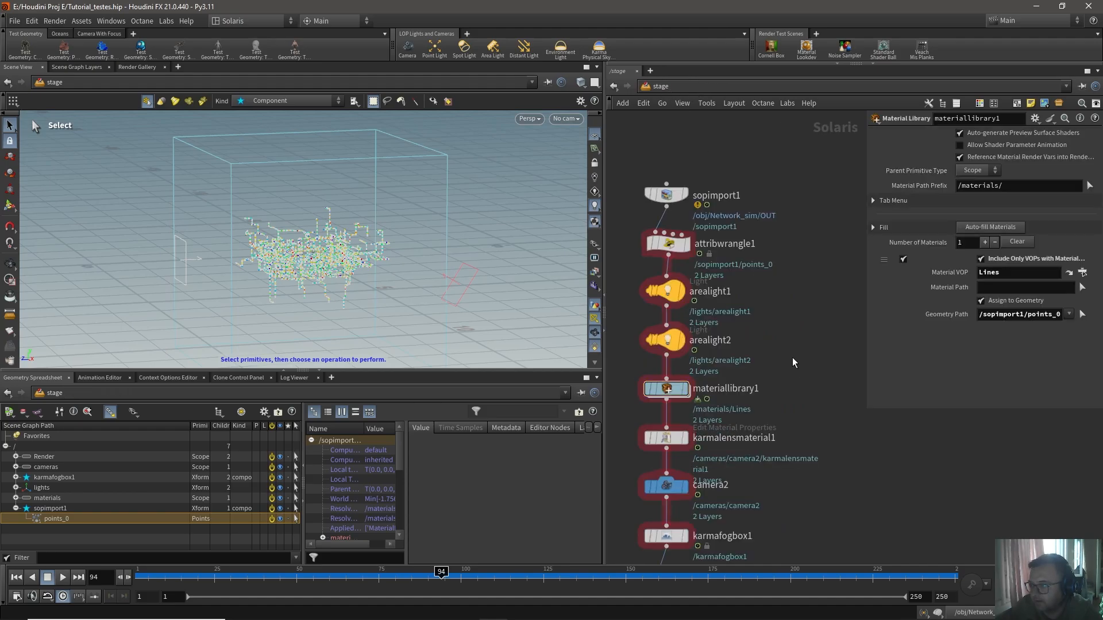
# Step: Examine karmalensmaterial1's tint and exposure settings, focusing on its Exposure and Vignetting values
pyautogui.moveTo(791, 366); pyautogui.dragTo(798, 252, button='middle')
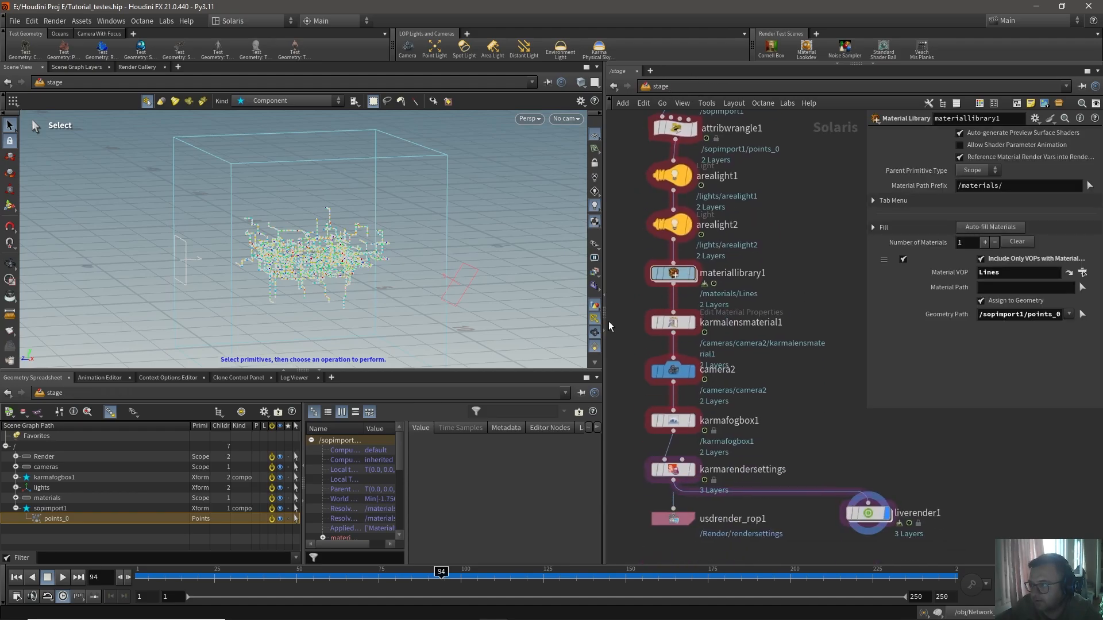
pyautogui.click(651, 326)
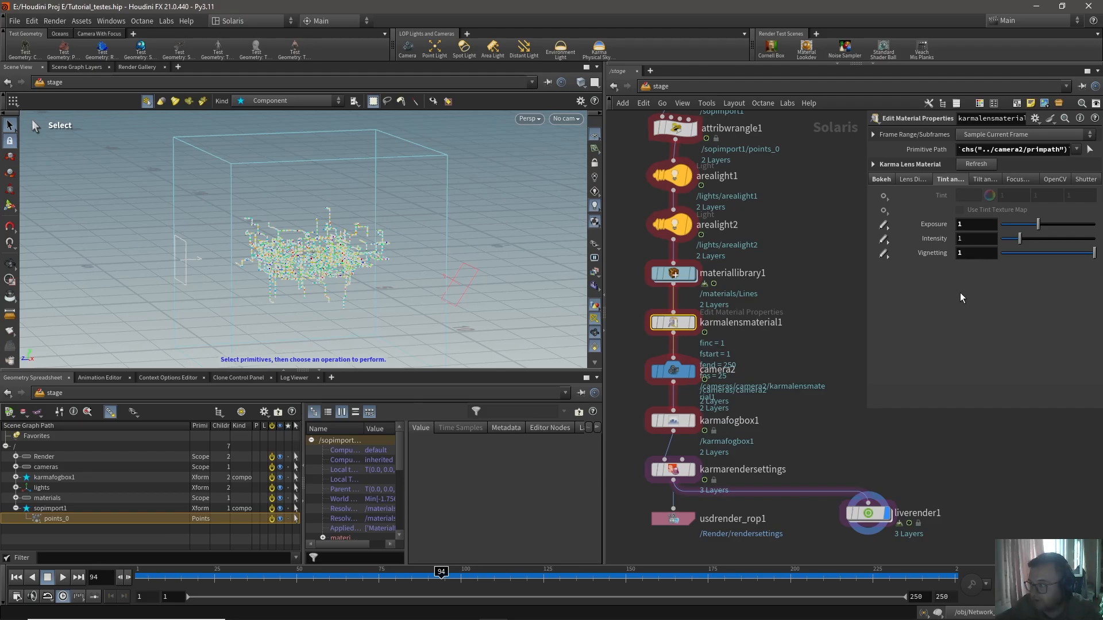
pyautogui.click(988, 224)
pyautogui.click(969, 266)
pyautogui.click(981, 253)
pyautogui.click(828, 299)
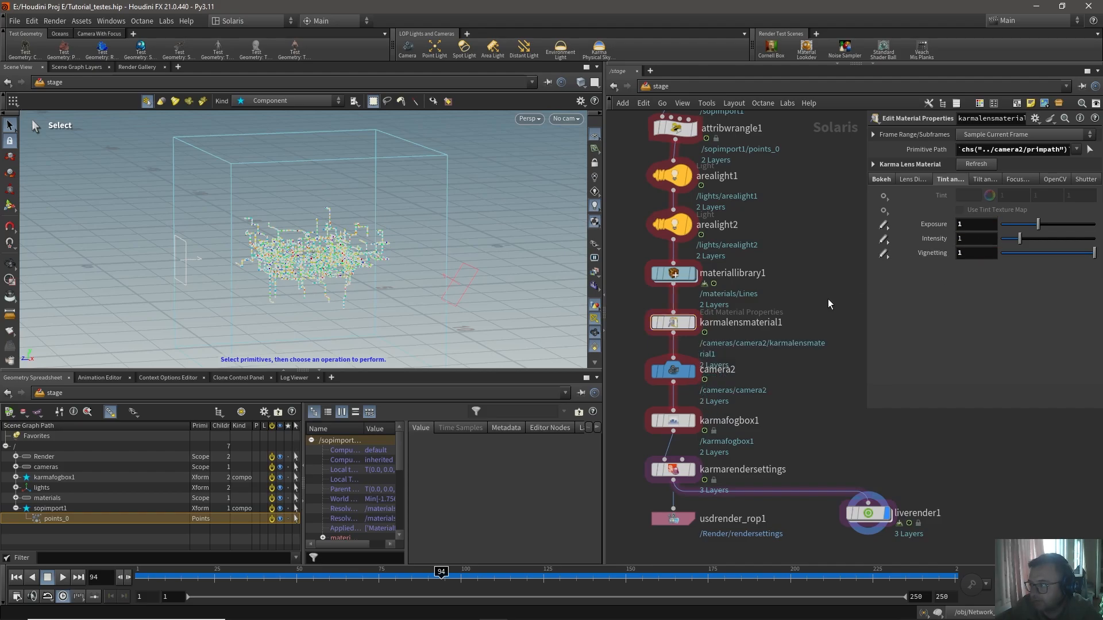
# Step: Reset karmalensmaterial1's Exposure and Vignetting to their defaults, and set both back to 1
pyautogui.keyDown('ctrl'); pyautogui.middleClick(931, 228); pyautogui.keyUp('ctrl')
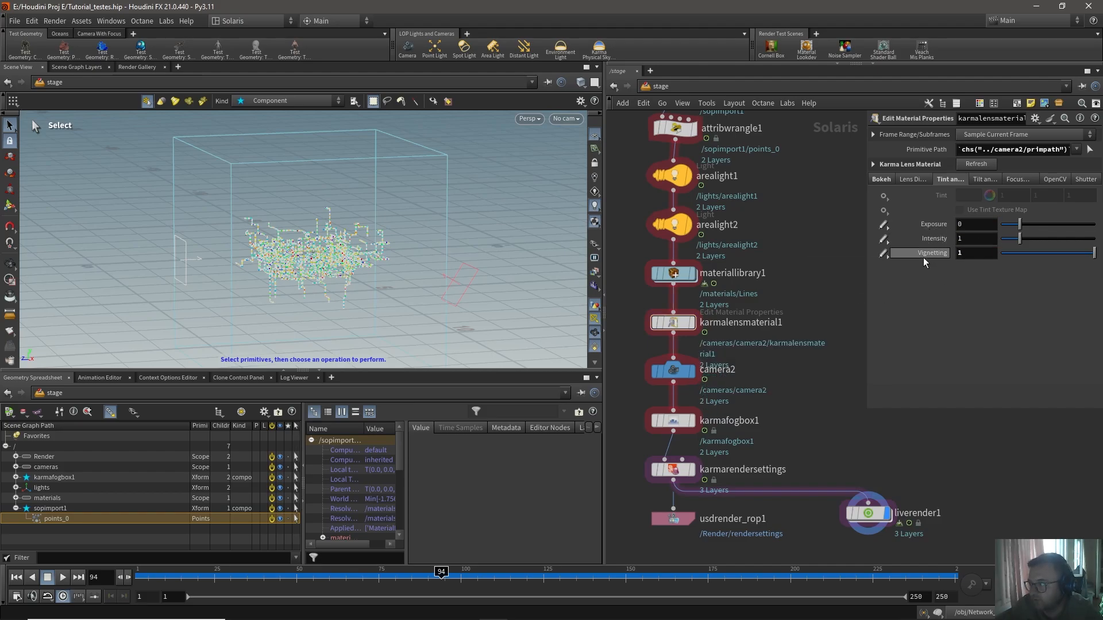
pyautogui.keyDown('ctrl'); pyautogui.middleClick(931, 254); pyautogui.keyUp('ctrl')
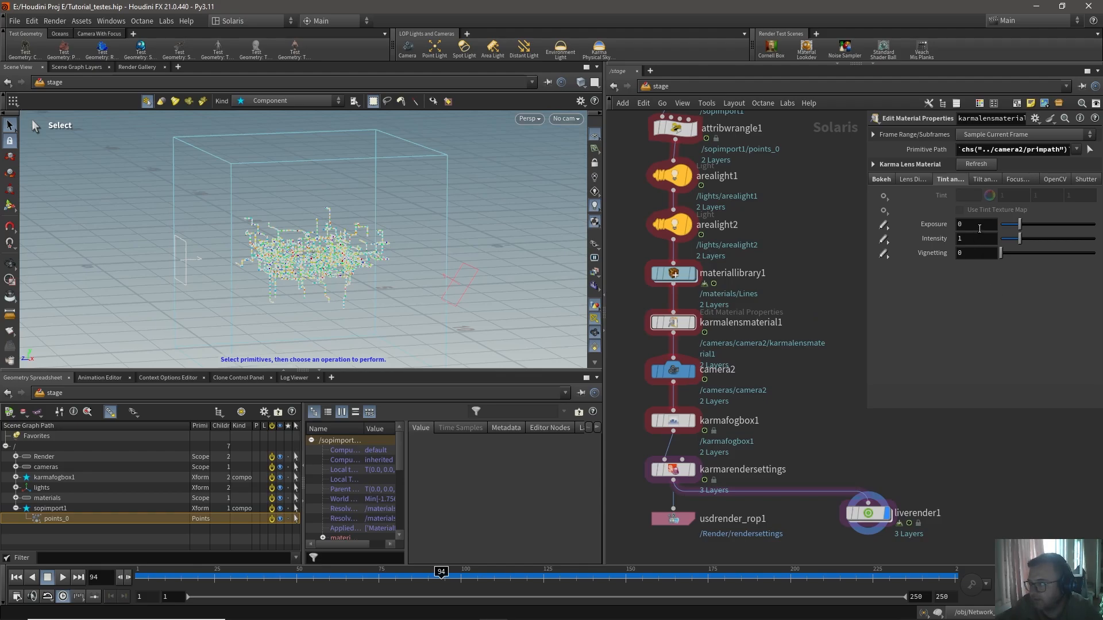
pyautogui.write('1')
pyautogui.moveTo(979, 228); pyautogui.dragTo(933, 257)
pyautogui.write('1')
pyautogui.press('Return')
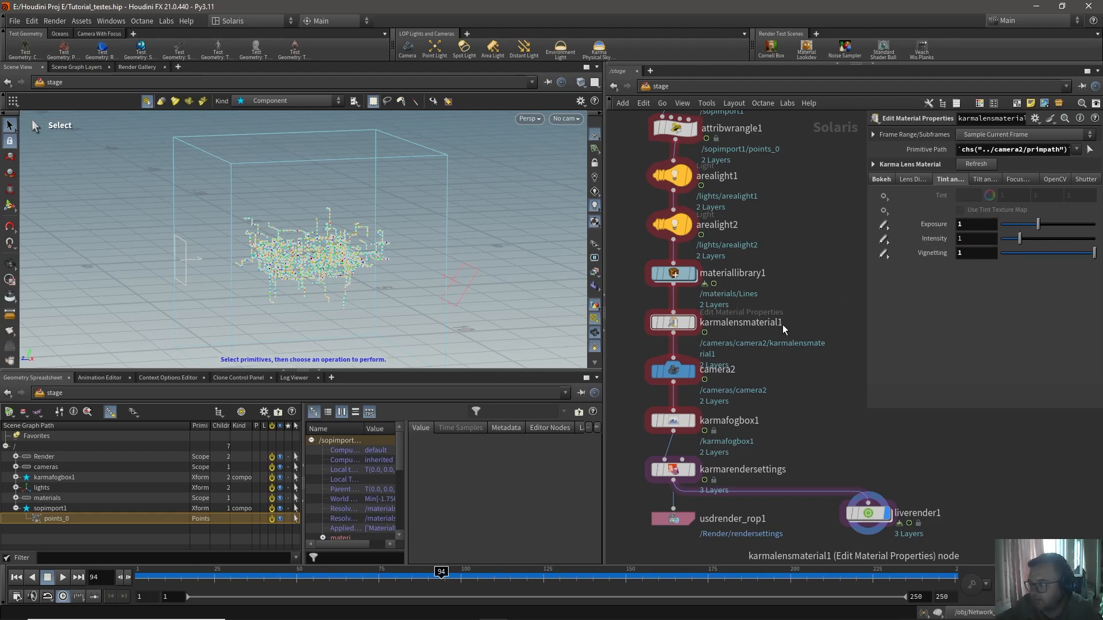
# Step: Examine camera2's sampling settings, and look through /cameras/camera2 in the viewport at frame 53
pyautogui.moveTo(800, 273); pyautogui.dragTo(812, 238, button='middle')
pyautogui.click(696, 319)
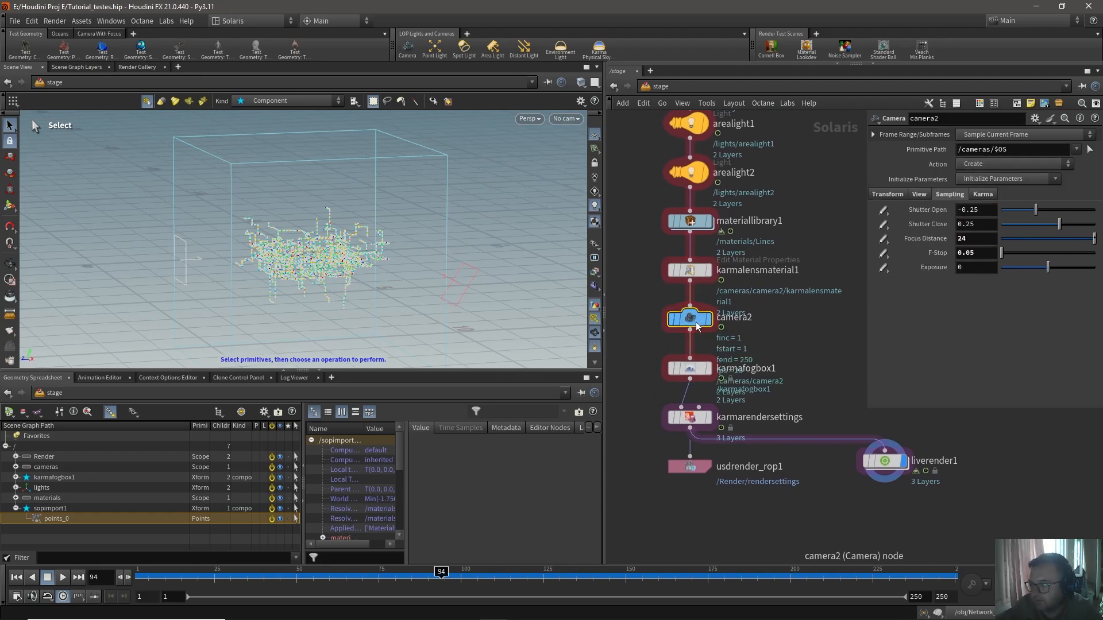
pyautogui.click(566, 119)
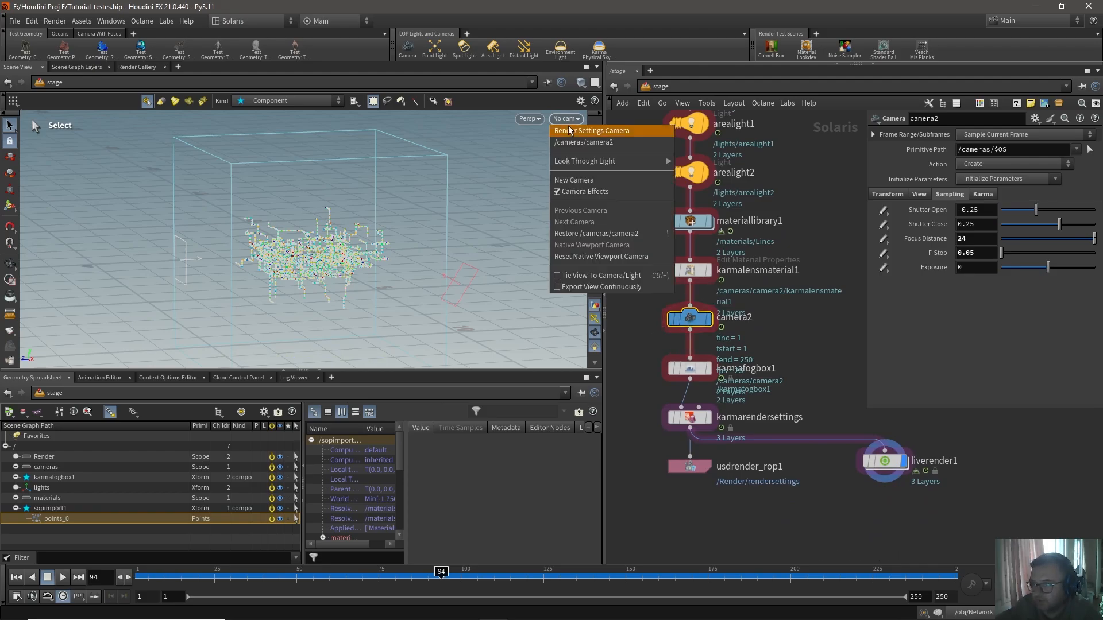
pyautogui.click(585, 143)
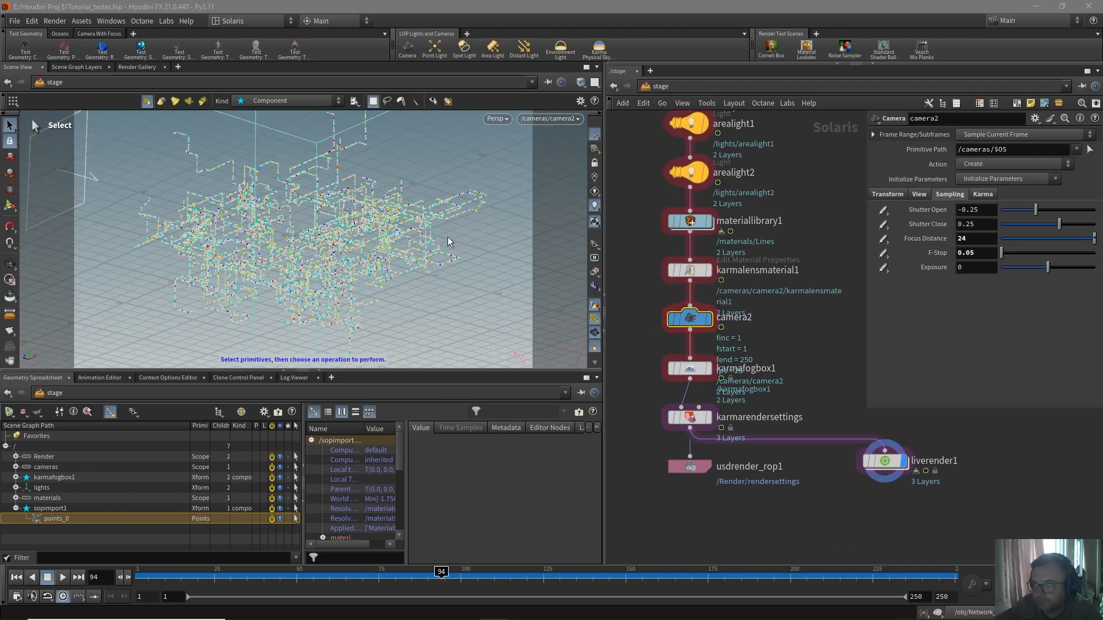
pyautogui.moveTo(412, 576); pyautogui.dragTo(307, 607)
# Step: Examine karmafogbox1's settings and check its extent around the trails with its handles from outside the camera view
pyautogui.click(689, 368)
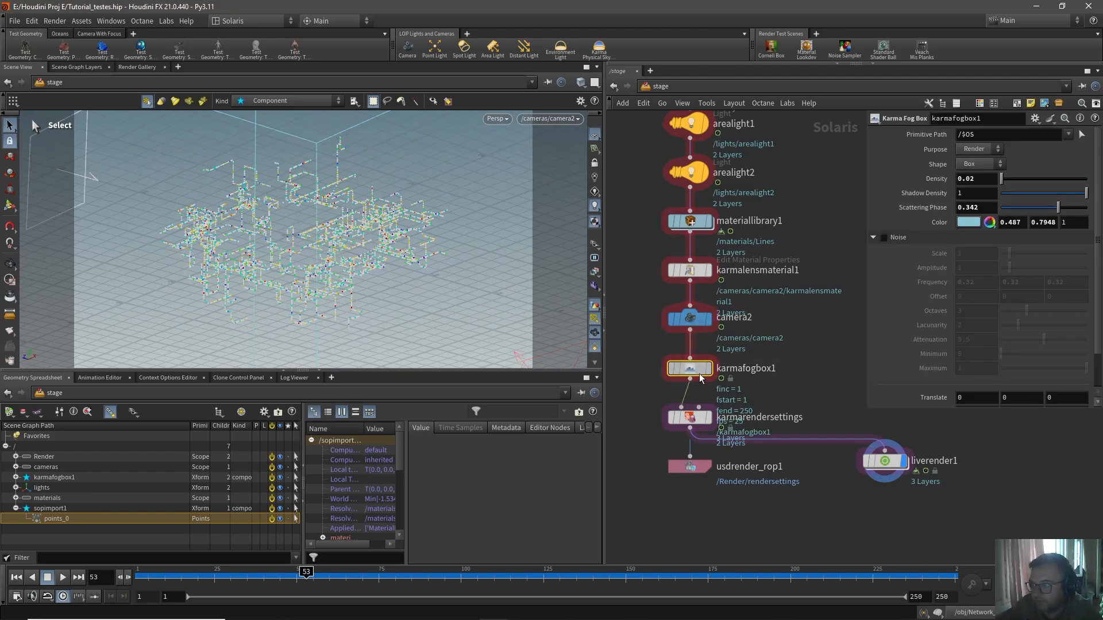
pyautogui.press('Return')
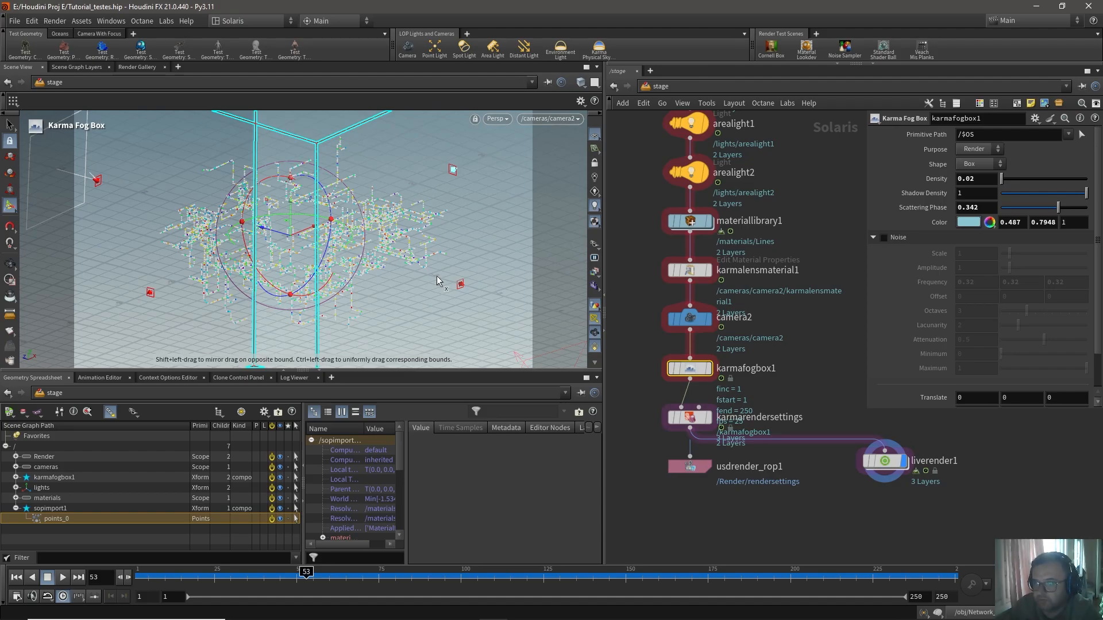
pyautogui.moveTo(440, 277)
pyautogui.keyDown('alt'); pyautogui.mouseDown(button='middle')
pyautogui.moveTo(438, 288)
pyautogui.moveTo(348, 273)
pyautogui.moveTo(448, 281)
pyautogui.mouseUp(button='middle'); pyautogui.keyUp('alt')
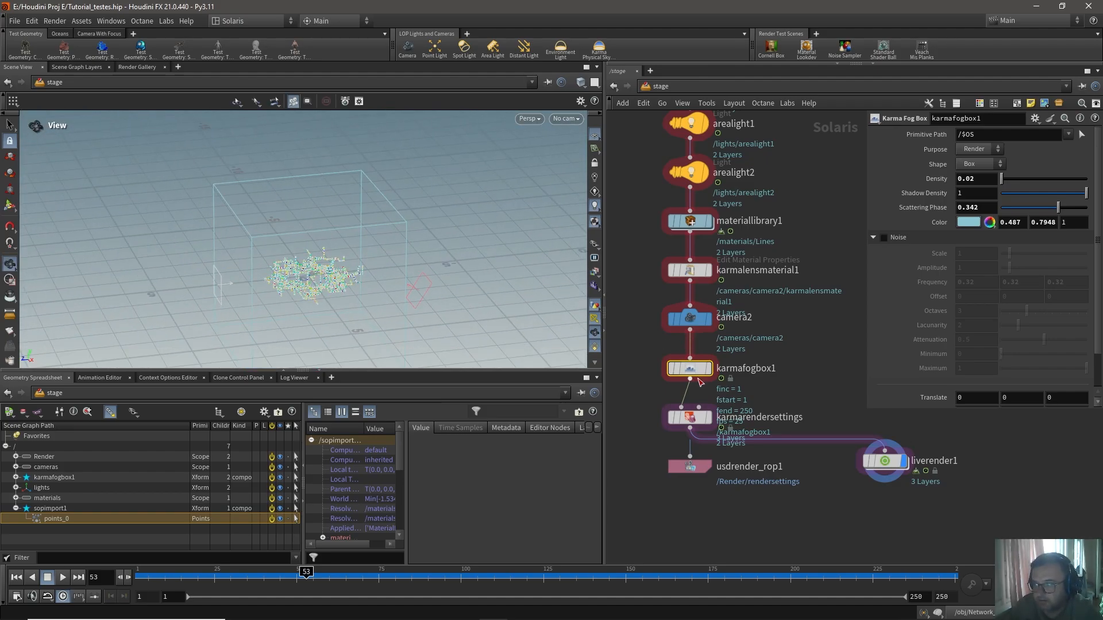
pyautogui.press('Return')
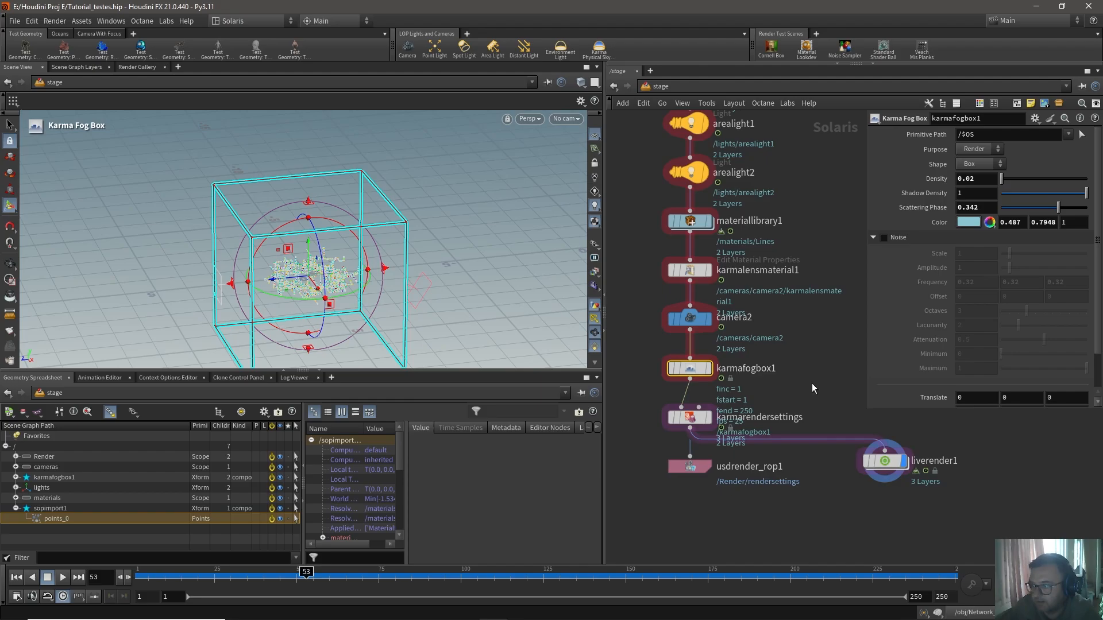
# Step: Display karmarendersettings and examine its path traced samples and the denoiser in its image output filters
pyautogui.click(689, 418)
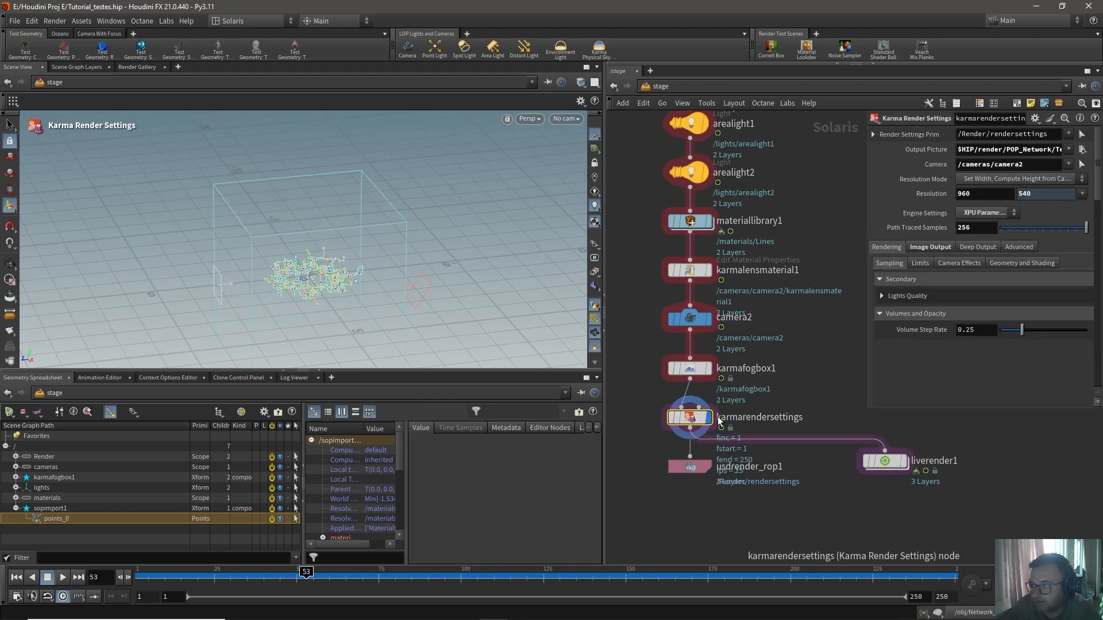
pyautogui.click(978, 230)
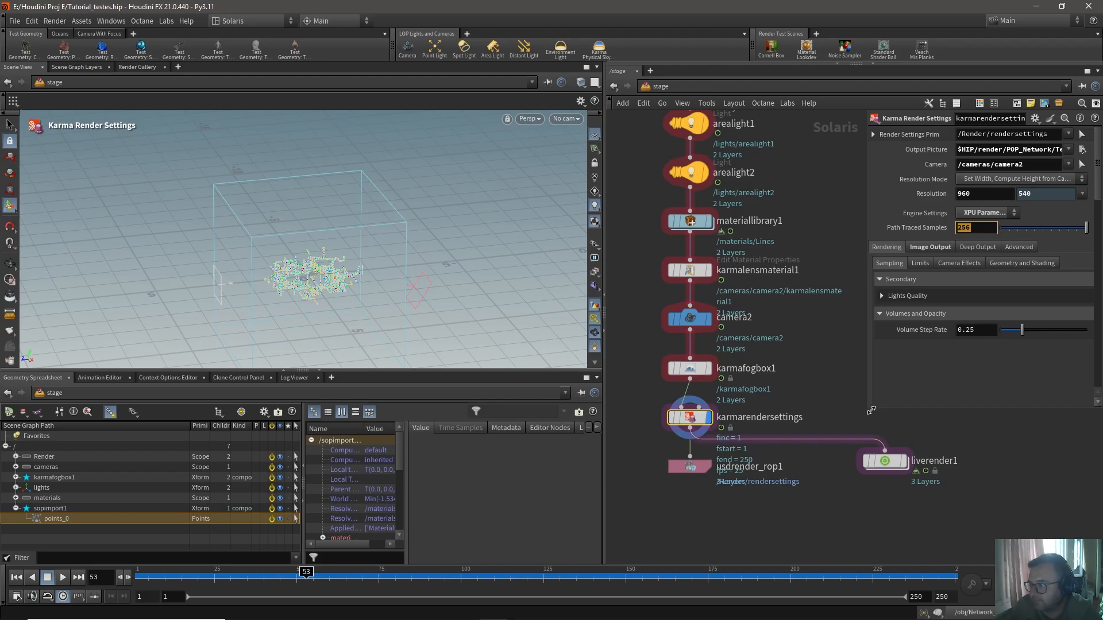
pyautogui.moveTo(871, 410); pyautogui.dragTo(803, 435)
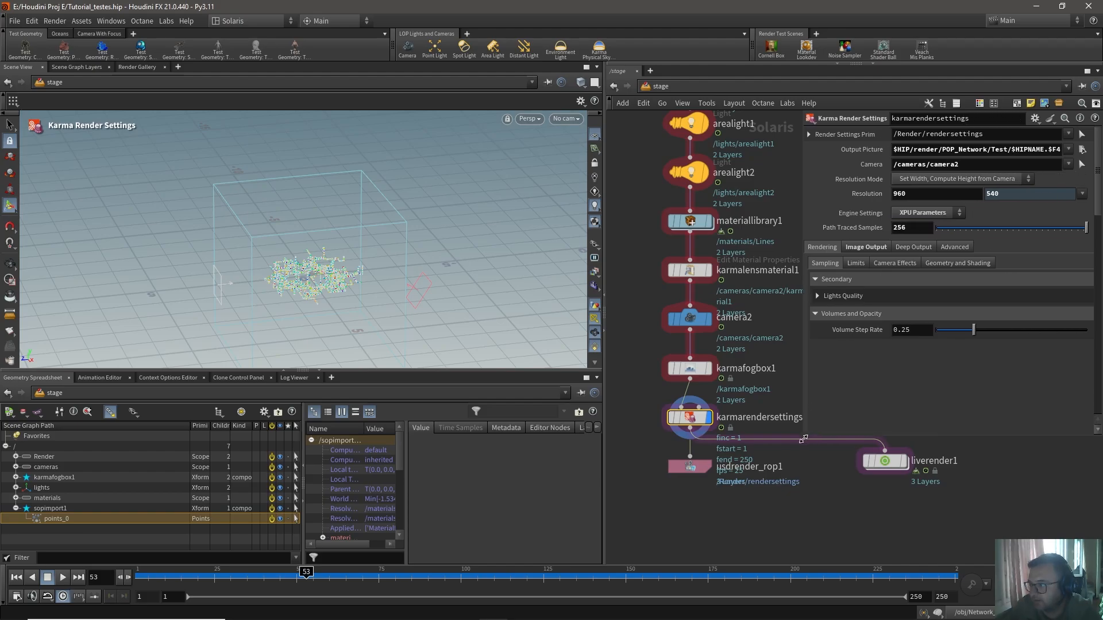
pyautogui.click(866, 250)
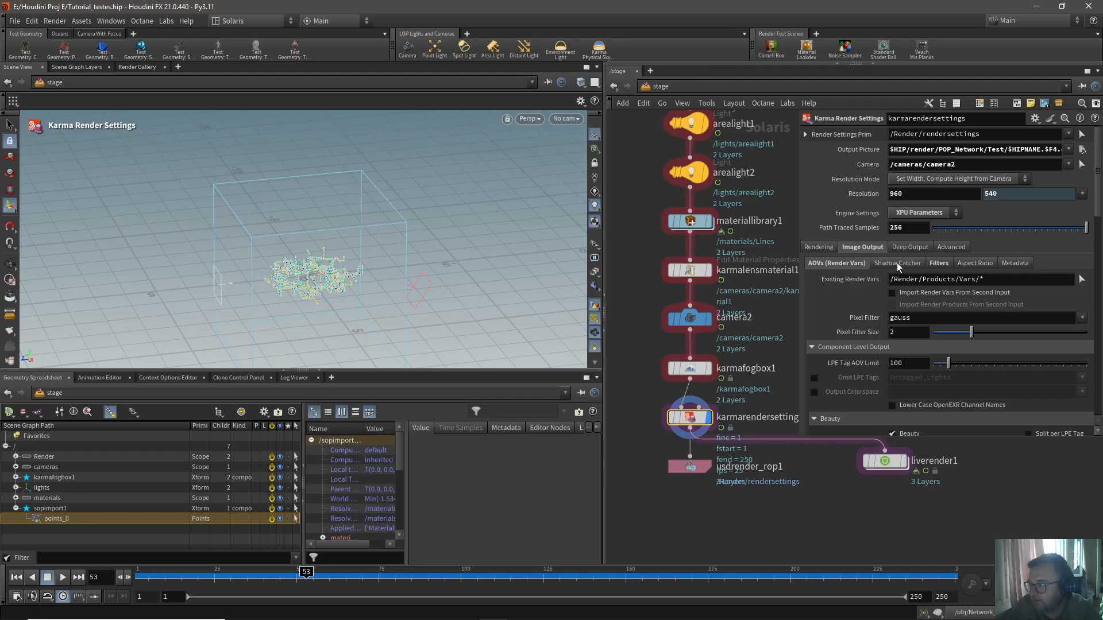
pyautogui.click(938, 263)
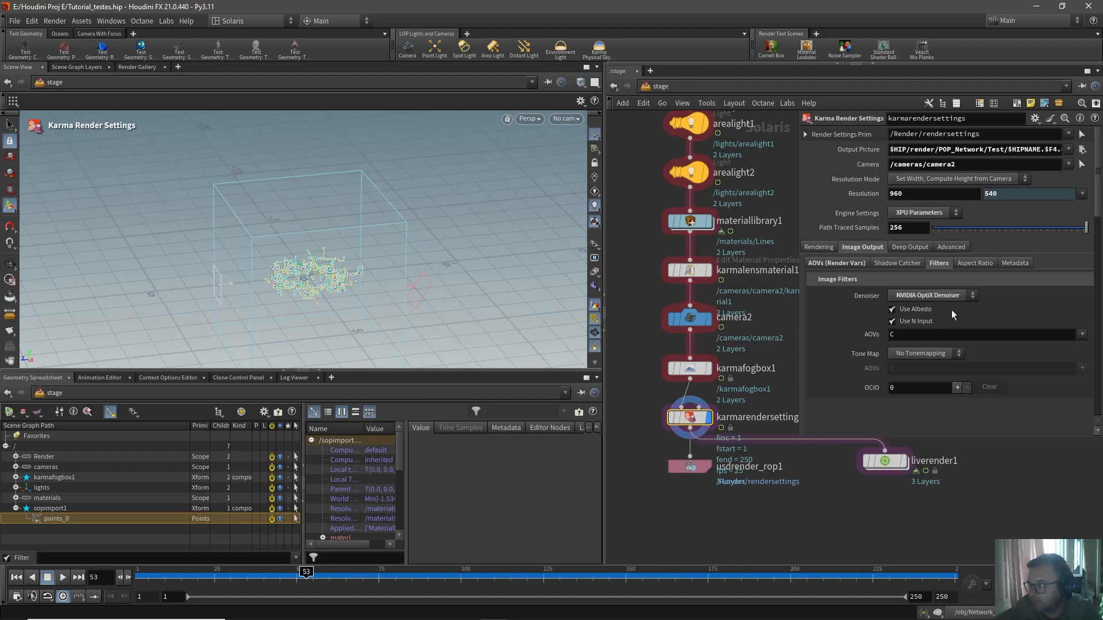
# Step: Make liverender1 the displayed node and examine its render delegate and render settings
pyautogui.moveTo(773, 351); pyautogui.dragTo(659, 338, button='middle')
pyautogui.click(740, 447)
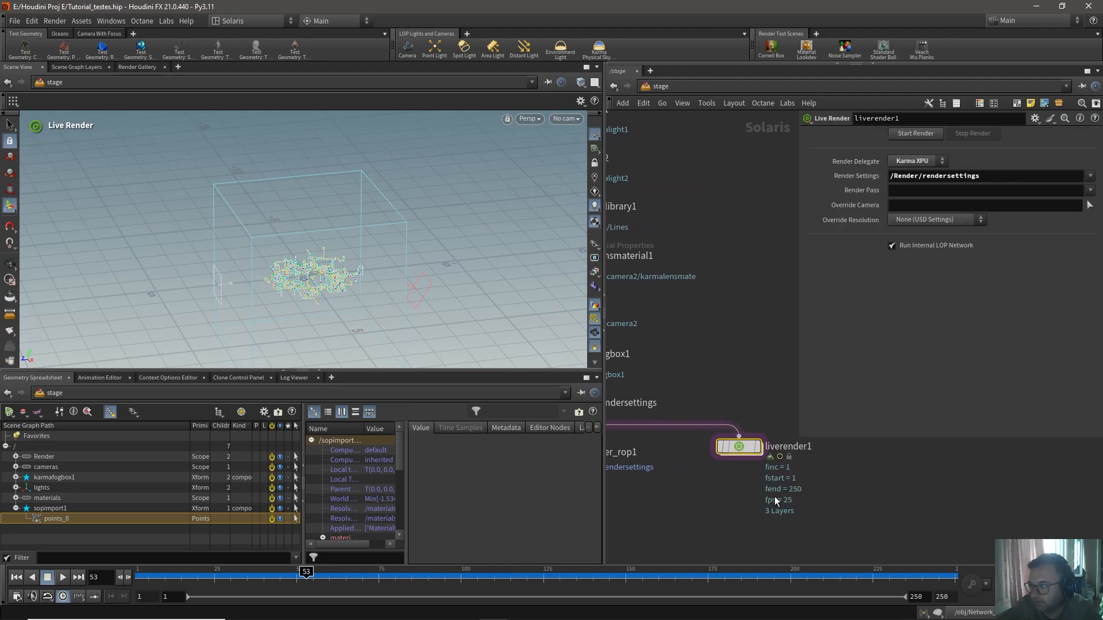
pyautogui.moveTo(856, 499); pyautogui.dragTo(784, 495, button='middle')
pyautogui.press('r')
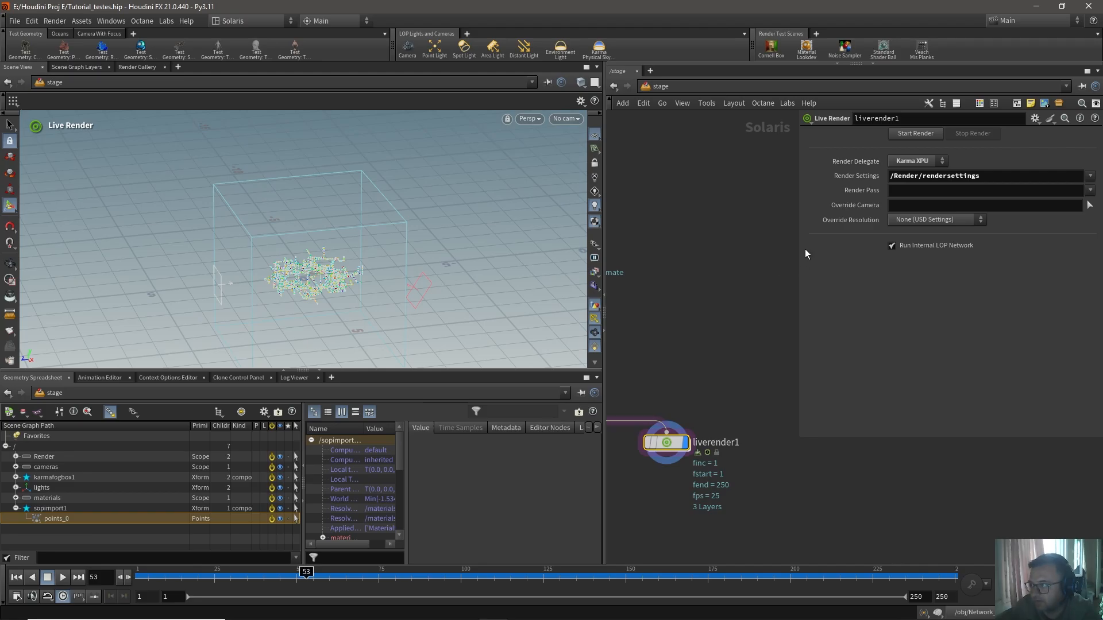
# Step: Start liverender1's live render in the Render Gallery and show its live snapshot from the thumbnail strip
pyautogui.click(128, 67)
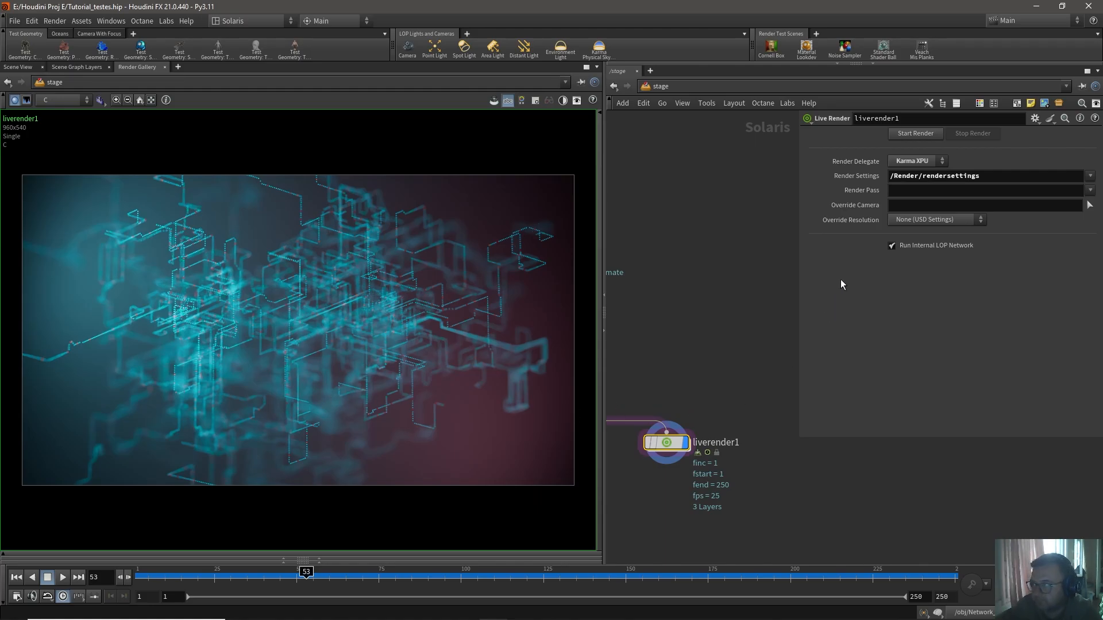
pyautogui.click(916, 135)
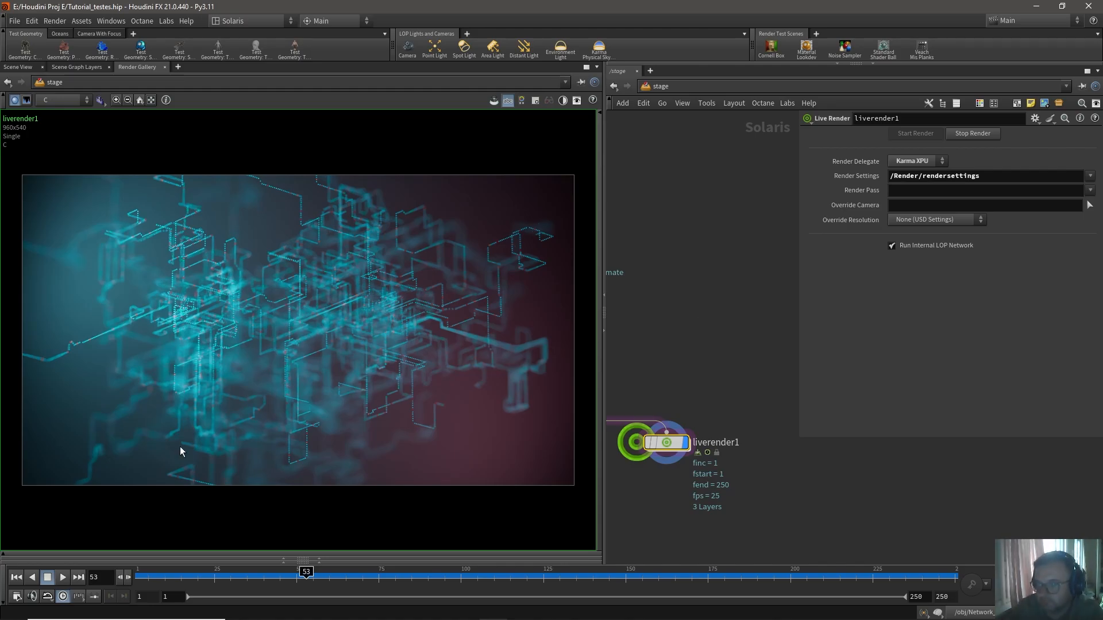
pyautogui.click(284, 559)
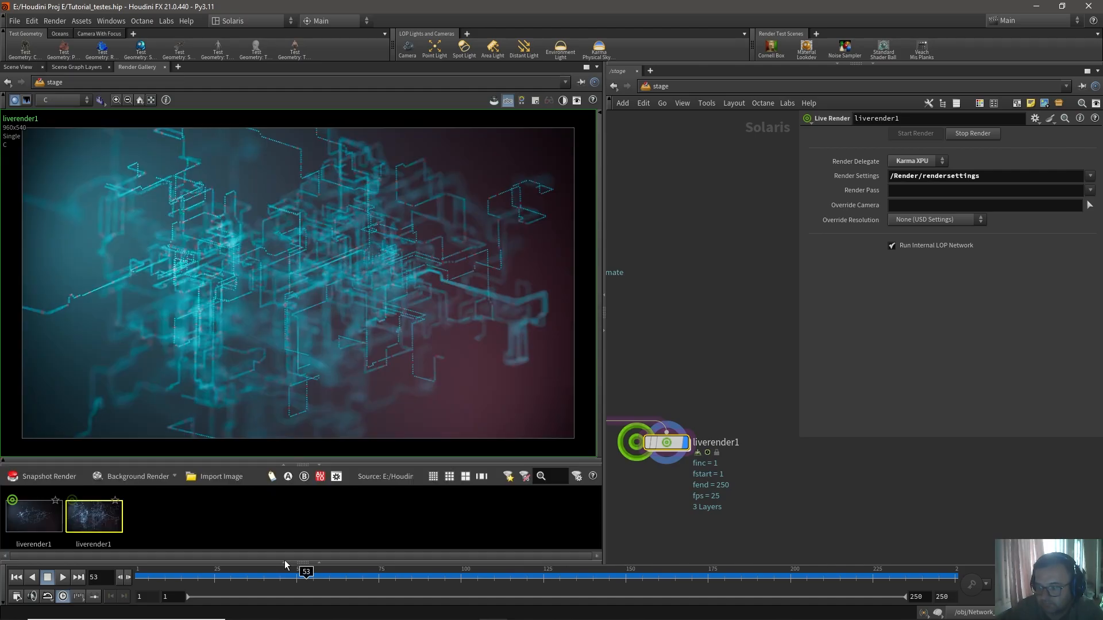
pyautogui.click(42, 518)
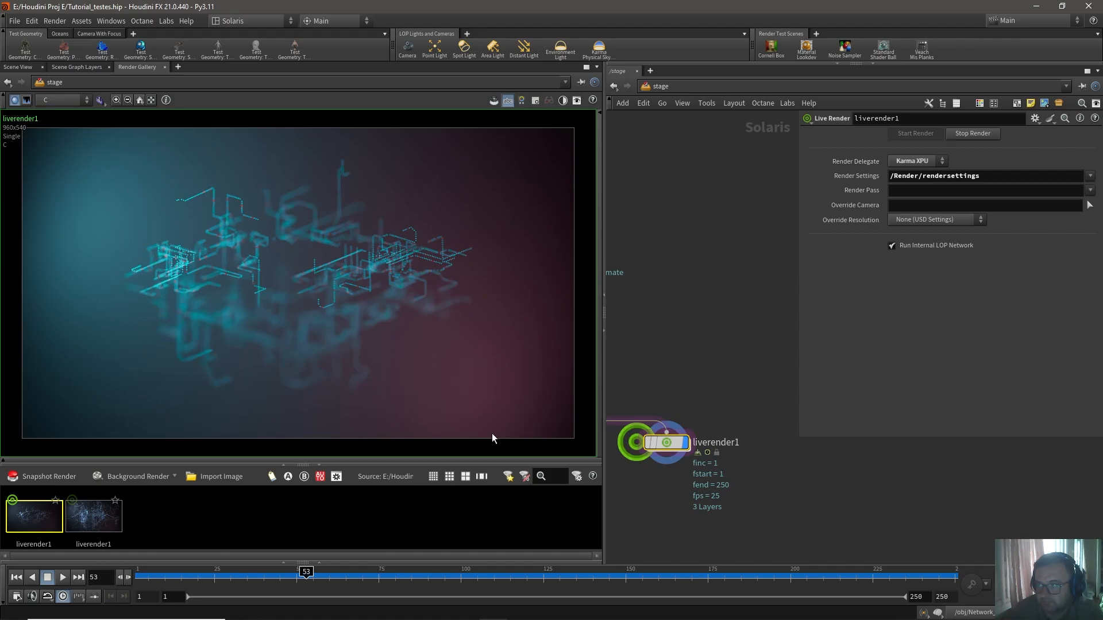
# Step: View the live render of the trails at frames 102, 149 and 212
pyautogui.click(468, 574)
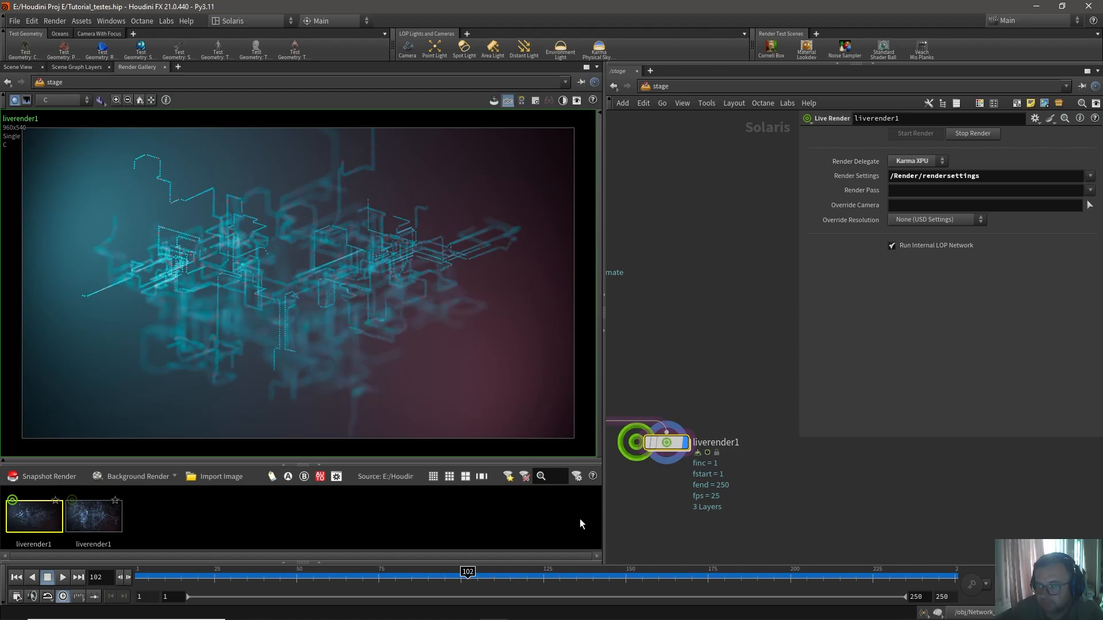
pyautogui.click(623, 579)
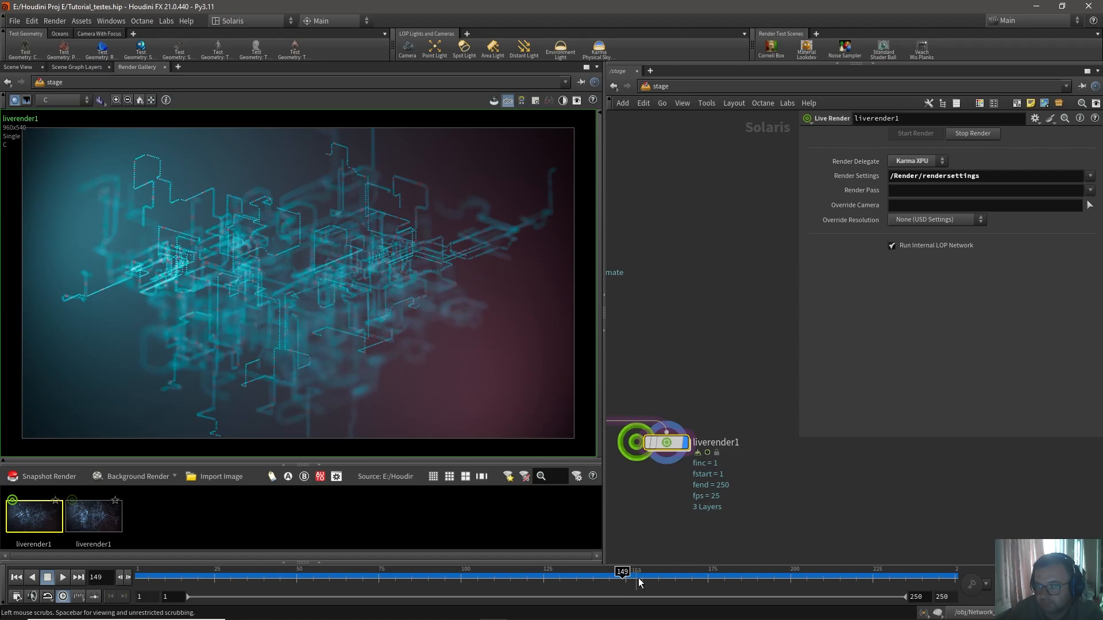
pyautogui.click(832, 577)
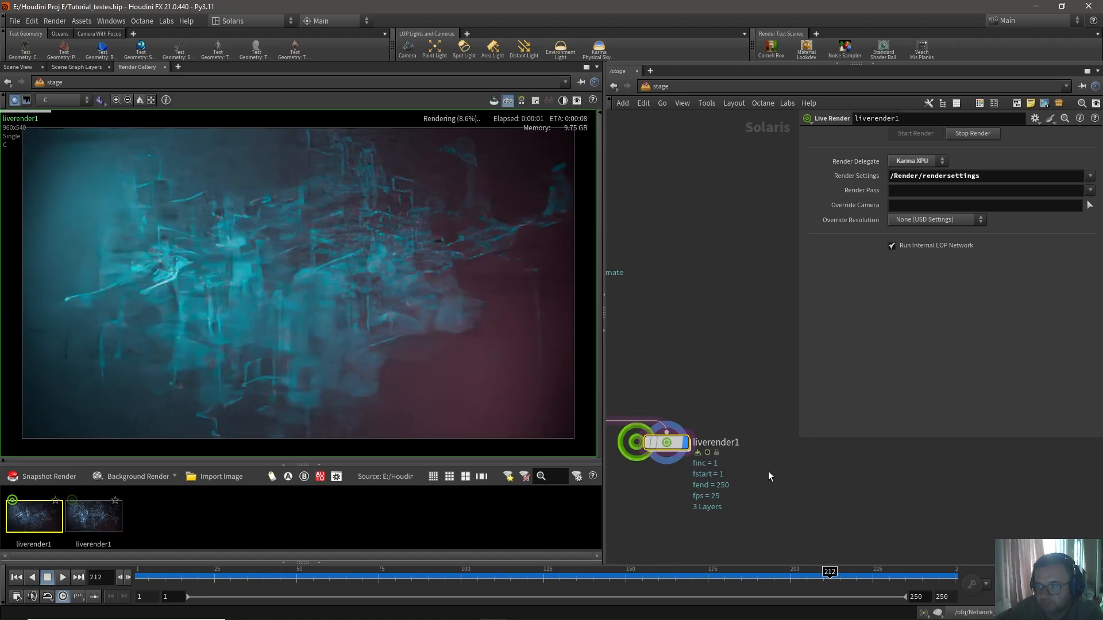